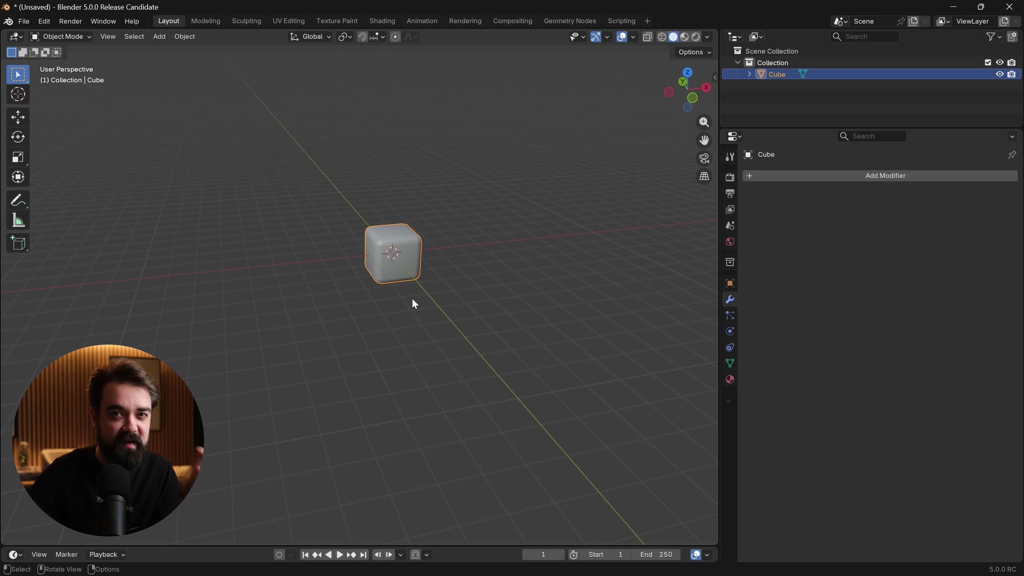
# Step: Add an Array modifier to the cube
pyautogui.click(844, 176)
pyautogui.moveTo(826, 175)
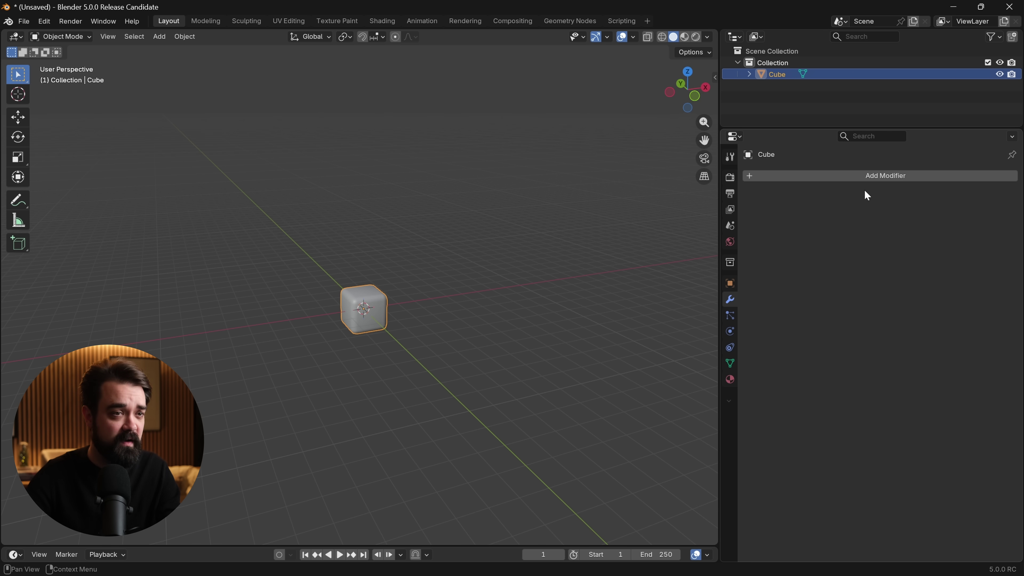
pyautogui.click(872, 178)
pyautogui.moveTo(857, 187)
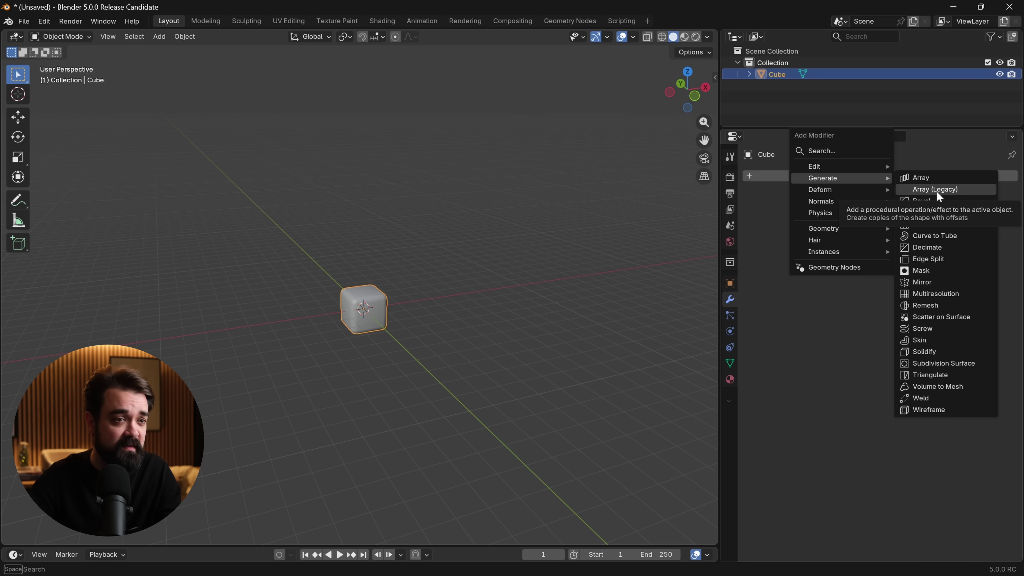
pyautogui.click(922, 180)
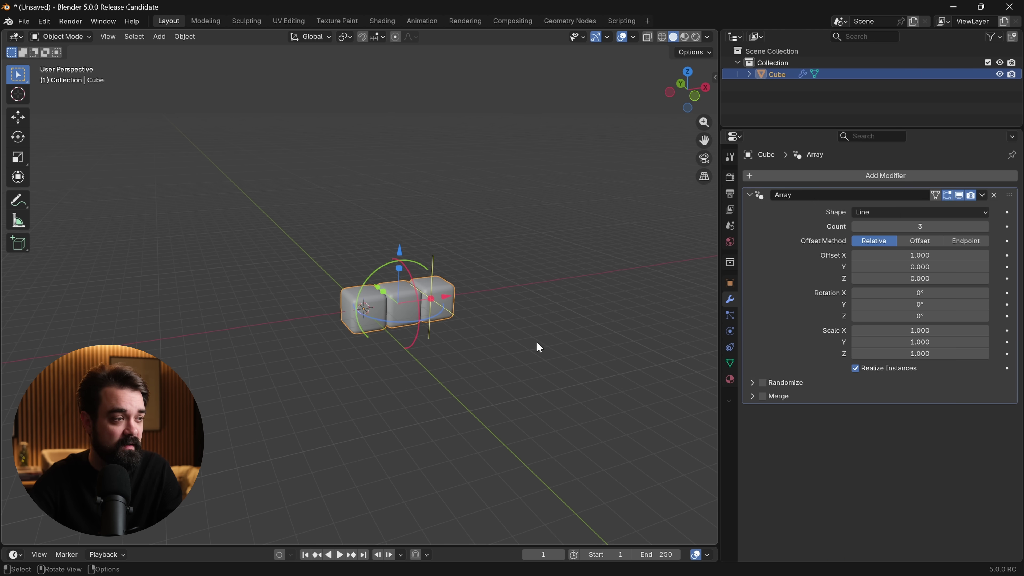
pyautogui.moveTo(537, 343); pyautogui.dragTo(607, 355, button='middle')
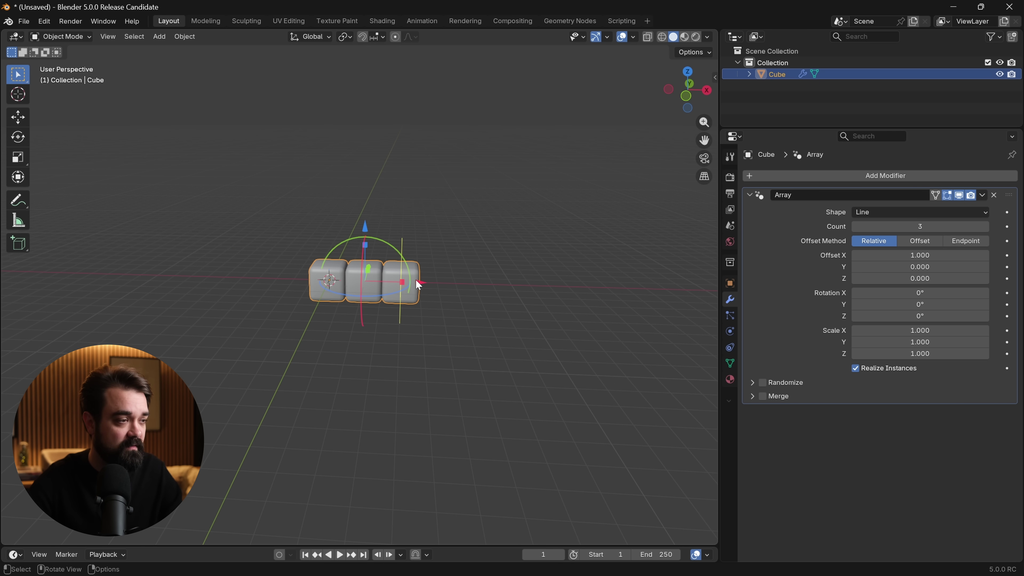
# Step: Spread the copies apart, stretch each along Y, and tilt them progressively around Y
pyautogui.moveTo(419, 285); pyautogui.dragTo(400, 335)
pyautogui.moveTo(400, 335); pyautogui.dragTo(439, 347, button='middle')
pyautogui.moveTo(483, 295); pyautogui.dragTo(553, 399)
pyautogui.keyDown('shift'); pyautogui.moveTo(553, 399); pyautogui.dragTo(426, 397, button='middle'); pyautogui.keyUp('shift')
# Step: Increase the number of cube copies and spread them further apart
pyautogui.moveTo(379, 329); pyautogui.dragTo(630, 319)
pyautogui.keyDown('shift'); pyautogui.moveTo(630, 319); pyautogui.dragTo(411, 297, button='middle'); pyautogui.keyUp('shift')
pyautogui.scroll(-3, 563, 354)
pyautogui.moveTo(437, 299); pyautogui.dragTo(465, 310)
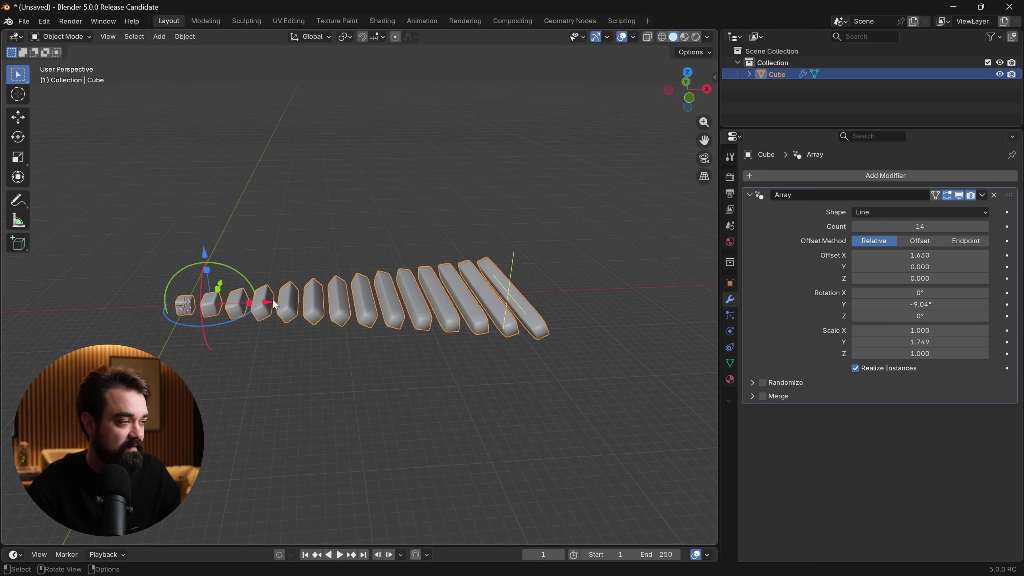
pyautogui.moveTo(274, 304); pyautogui.dragTo(284, 357)
pyautogui.moveTo(270, 397); pyautogui.dragTo(297, 356, button='middle')
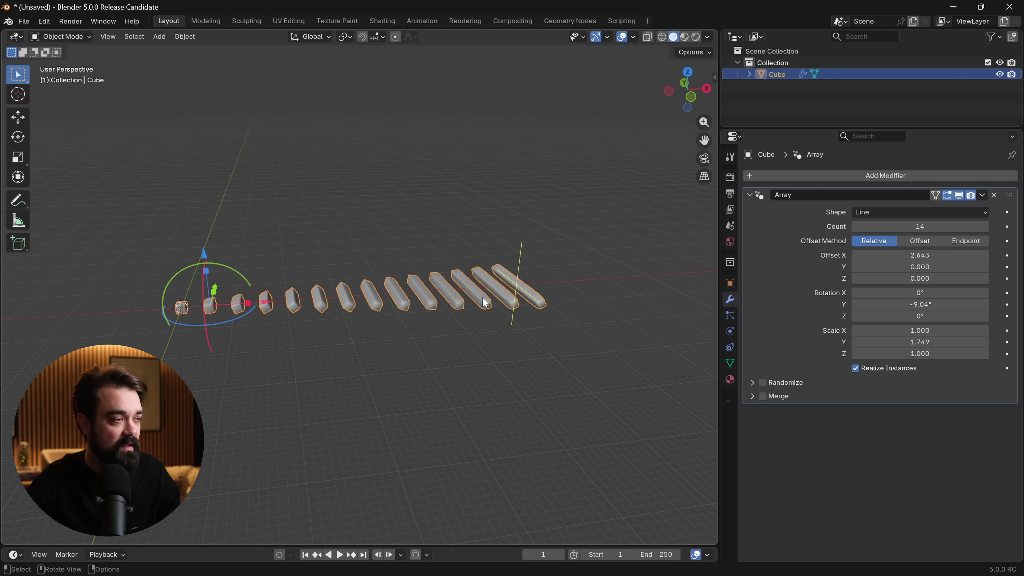
pyautogui.moveTo(449, 313); pyautogui.dragTo(403, 387, button='middle')
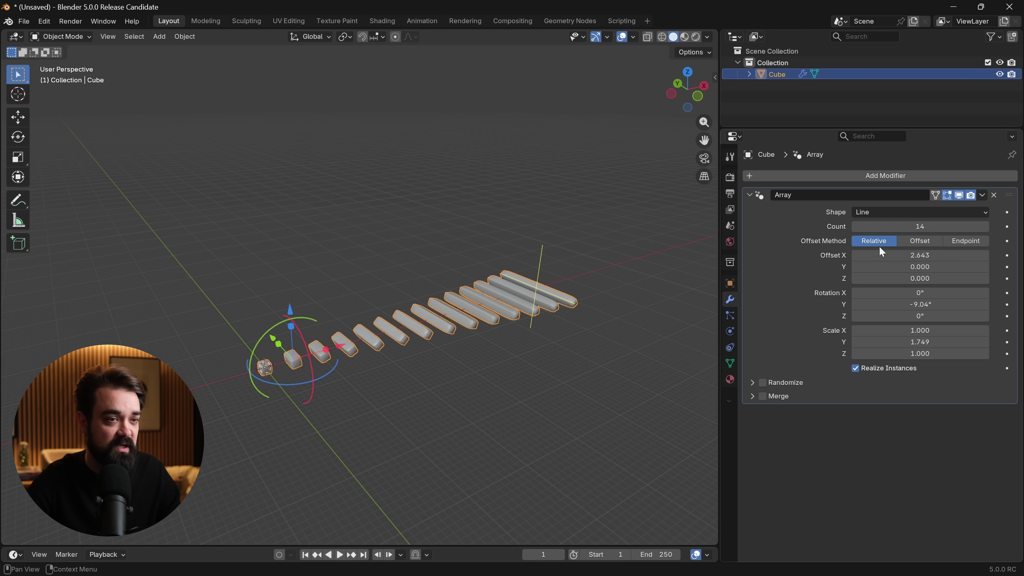
# Step: Switch array spacing to fixed distance offsets, spreading the copies to 6.85 m
pyautogui.click(920, 241)
pyautogui.moveTo(483, 355); pyautogui.dragTo(408, 357, button='middle')
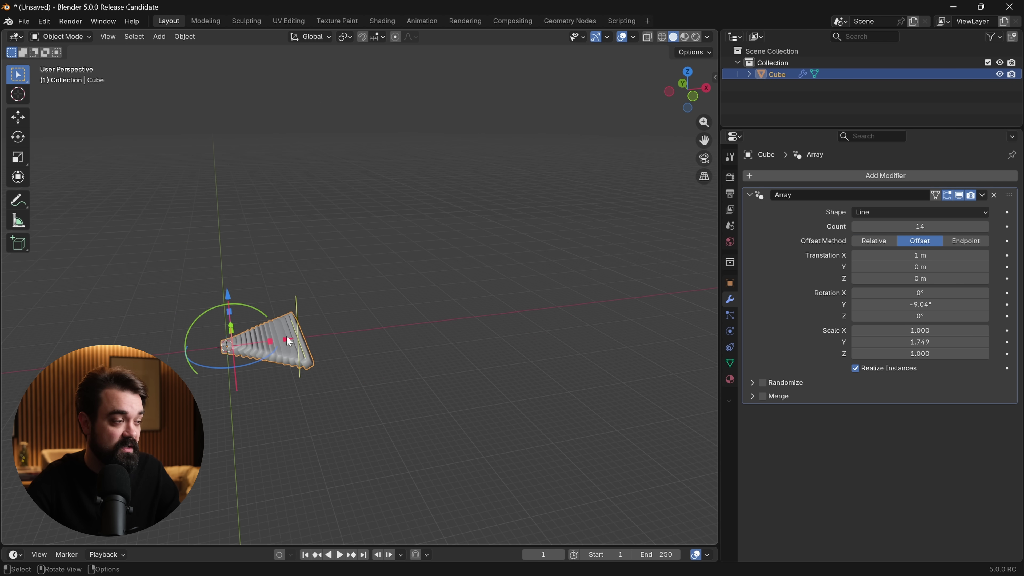
pyautogui.moveTo(289, 342); pyautogui.dragTo(327, 336)
pyautogui.moveTo(326, 336); pyautogui.dragTo(368, 386, button='middle')
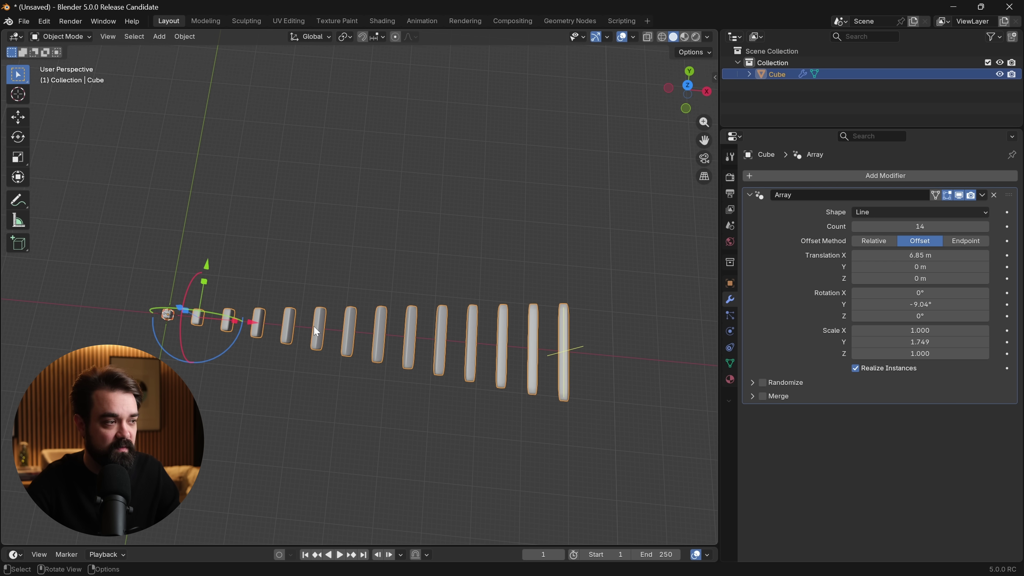
pyautogui.moveTo(227, 352); pyautogui.dragTo(445, 324, button='middle')
# Step: Switch the offset method to Endpoint and push the endpoint out to 70.8 m
pyautogui.click(966, 242)
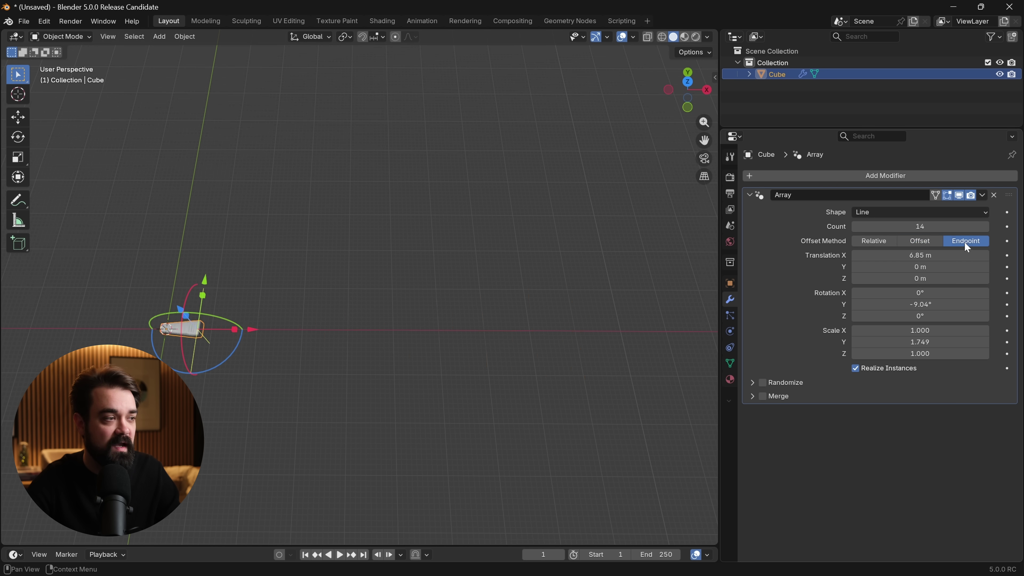
pyautogui.moveTo(277, 344); pyautogui.dragTo(540, 336)
pyautogui.moveTo(540, 336); pyautogui.dragTo(519, 301, button='middle')
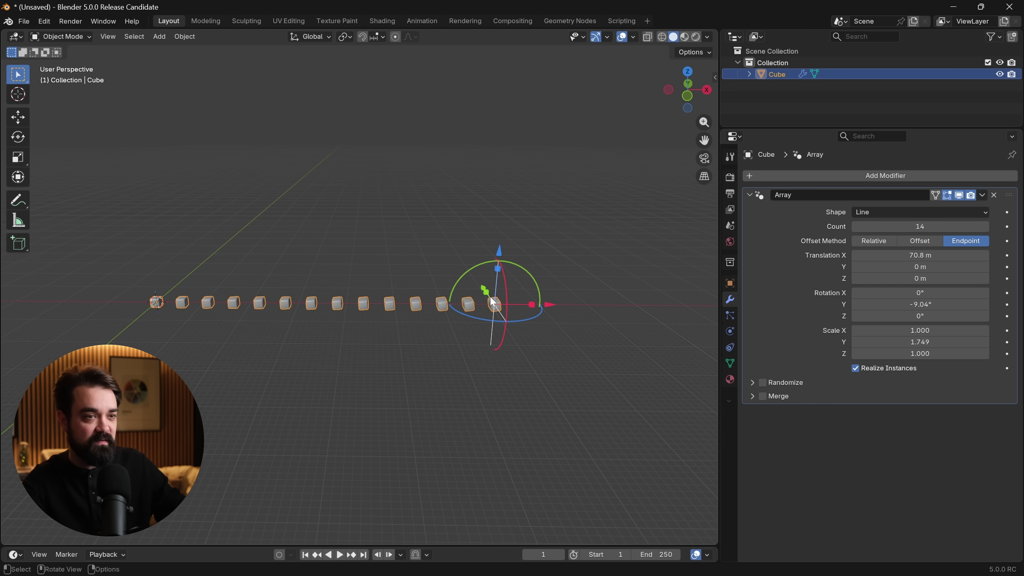
# Step: Enable Randomize with random scale 0.194 and random rotation X 8.51°, Y 12.3°
pyautogui.moveTo(413, 263); pyautogui.dragTo(387, 355, button='middle')
pyautogui.click(757, 383)
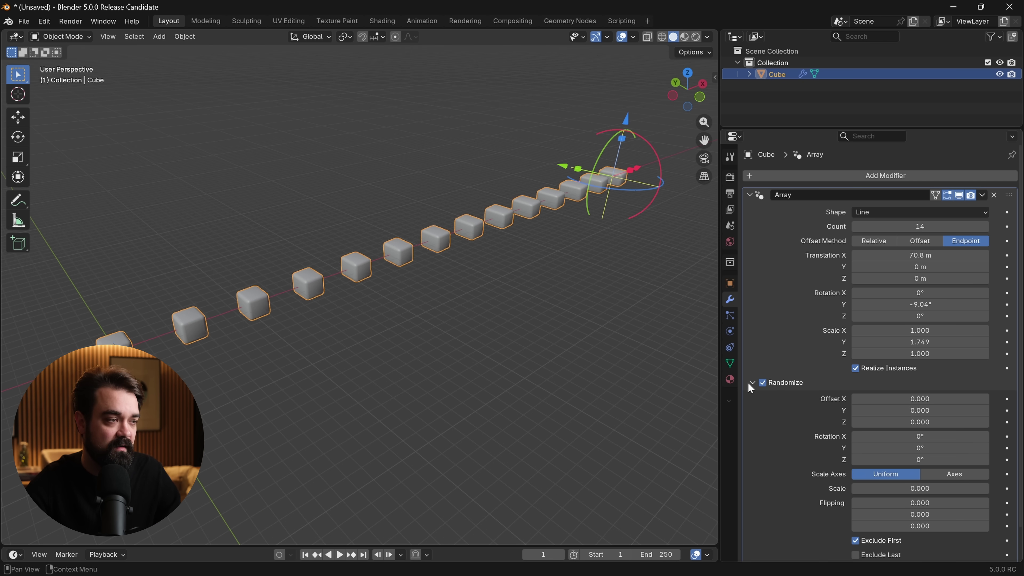
pyautogui.moveTo(605, 390); pyautogui.dragTo(444, 394, button='middle')
pyautogui.moveTo(880, 489); pyautogui.dragTo(893, 489)
pyautogui.moveTo(920, 435); pyautogui.dragTo(935, 448)
pyautogui.moveTo(592, 379); pyautogui.dragTo(576, 402, button='middle')
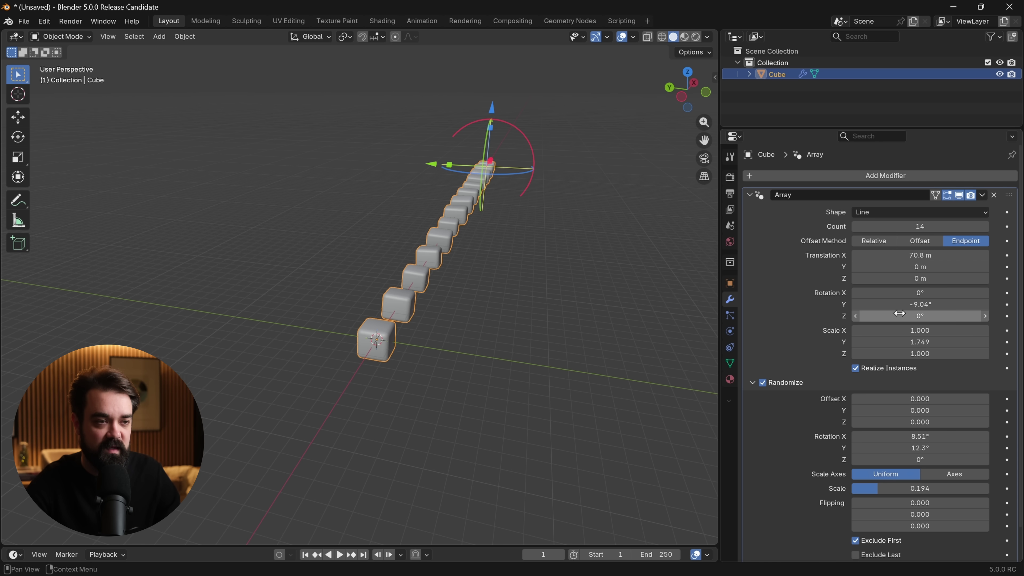
# Step: Stretch the copies to Scale Y 8.959 and make the row rise 10.2 m in Z
pyautogui.moveTo(925, 342); pyautogui.dragTo(976, 342)
pyautogui.moveTo(523, 270); pyautogui.dragTo(393, 256, button='middle')
pyautogui.moveTo(907, 278); pyautogui.dragTo(939, 279)
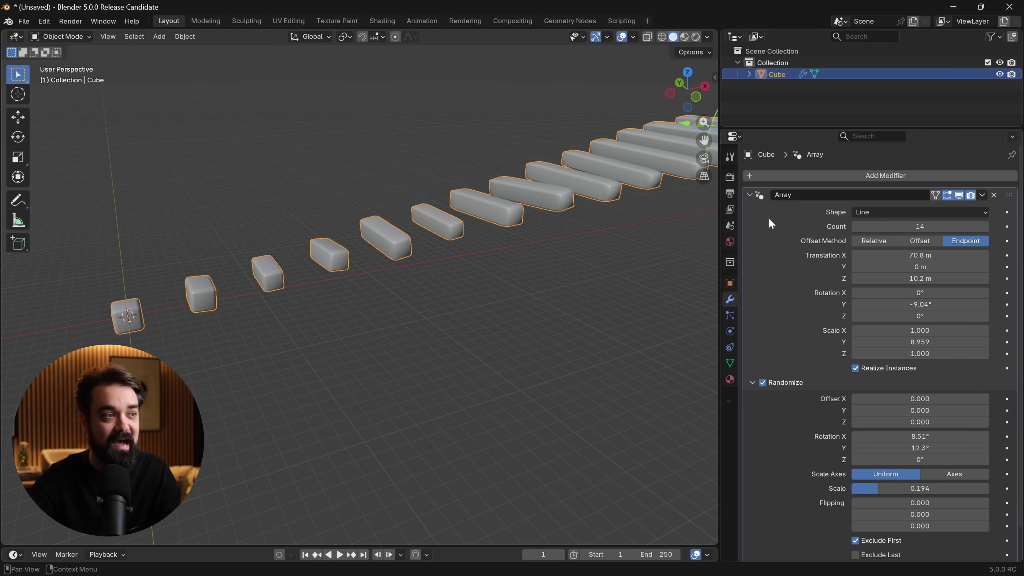
pyautogui.moveTo(608, 228); pyautogui.dragTo(537, 258, button='middle')
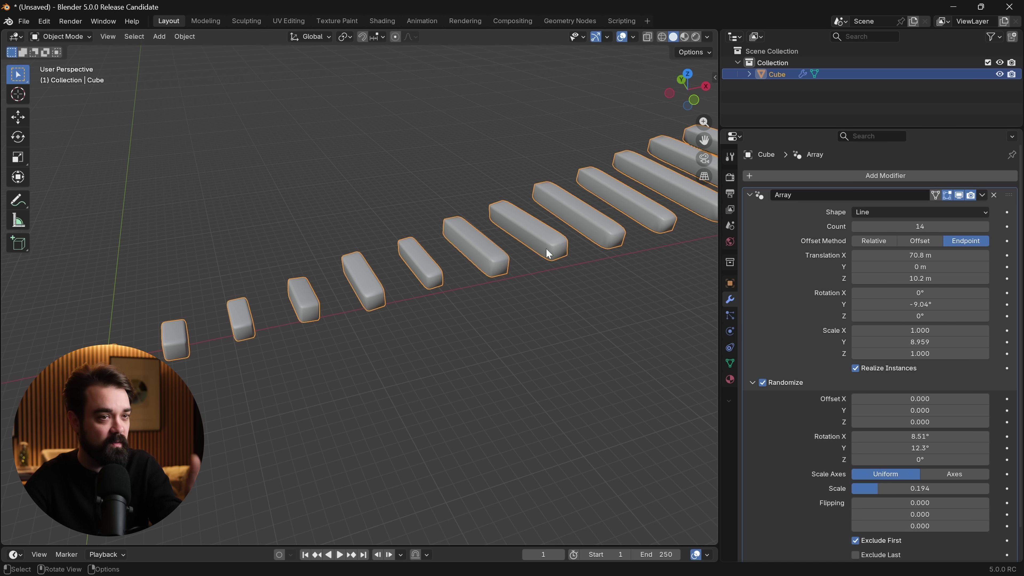
# Step: Switch the array shape to Circle and widen the ring radius to about 8.31 m
pyautogui.click(876, 211)
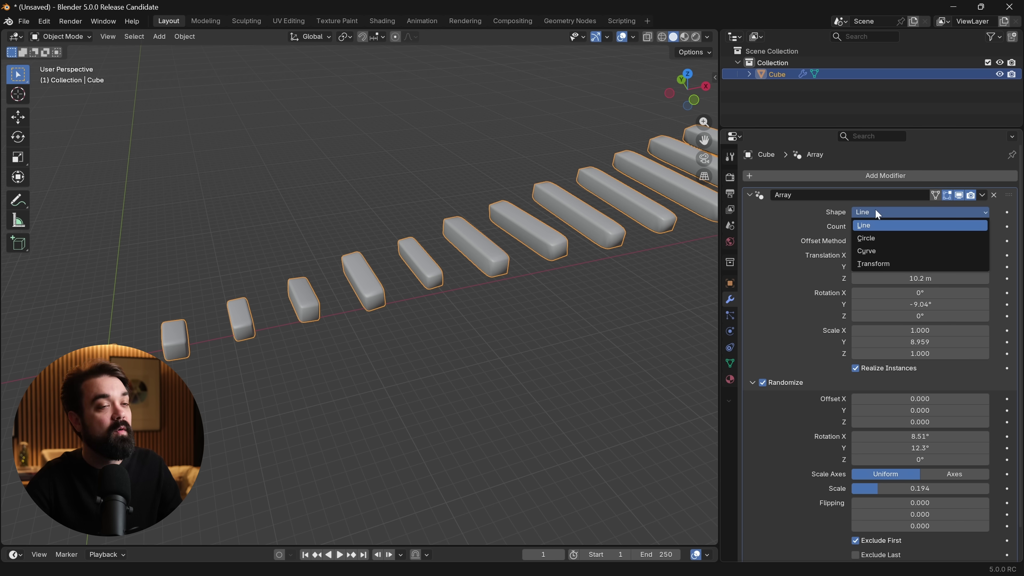
pyautogui.click(871, 238)
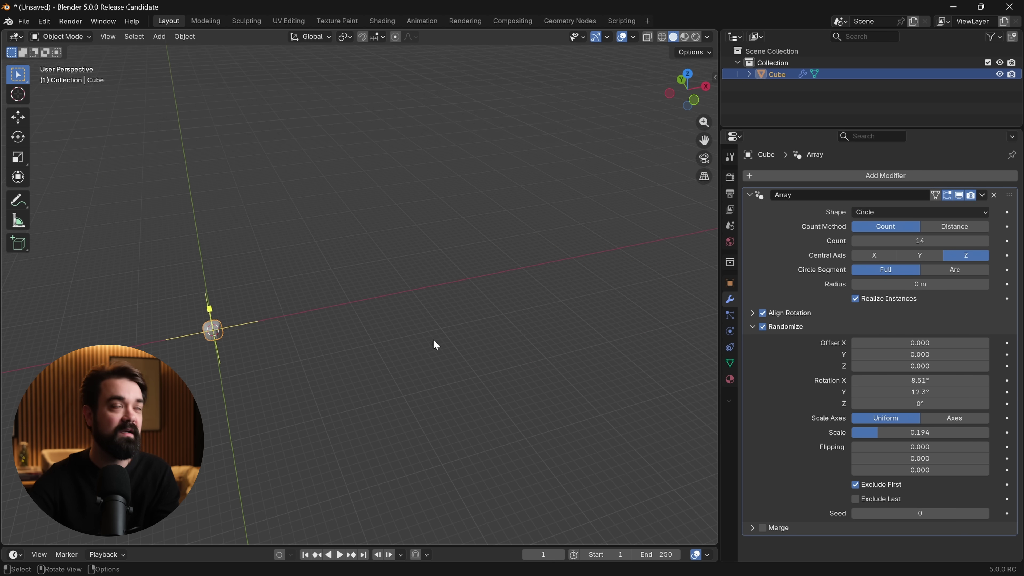
pyautogui.moveTo(343, 348); pyautogui.dragTo(402, 365, button='middle')
pyautogui.press('KP_Decimal')
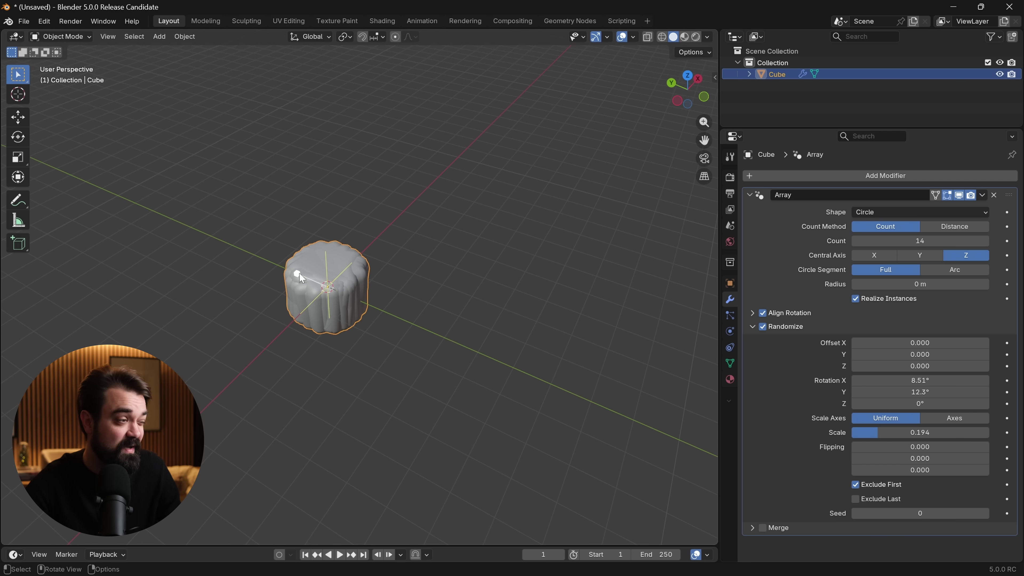
pyautogui.moveTo(299, 273); pyautogui.dragTo(124, 220)
pyautogui.moveTo(125, 220); pyautogui.dragTo(313, 263, button='middle')
pyautogui.moveTo(334, 261)
pyautogui.mouseDown()
pyautogui.moveTo(379, 284)
pyautogui.moveTo(325, 262)
pyautogui.moveTo(333, 264)
pyautogui.mouseUp()
pyautogui.moveTo(333, 265); pyautogui.dragTo(407, 308, button='middle')
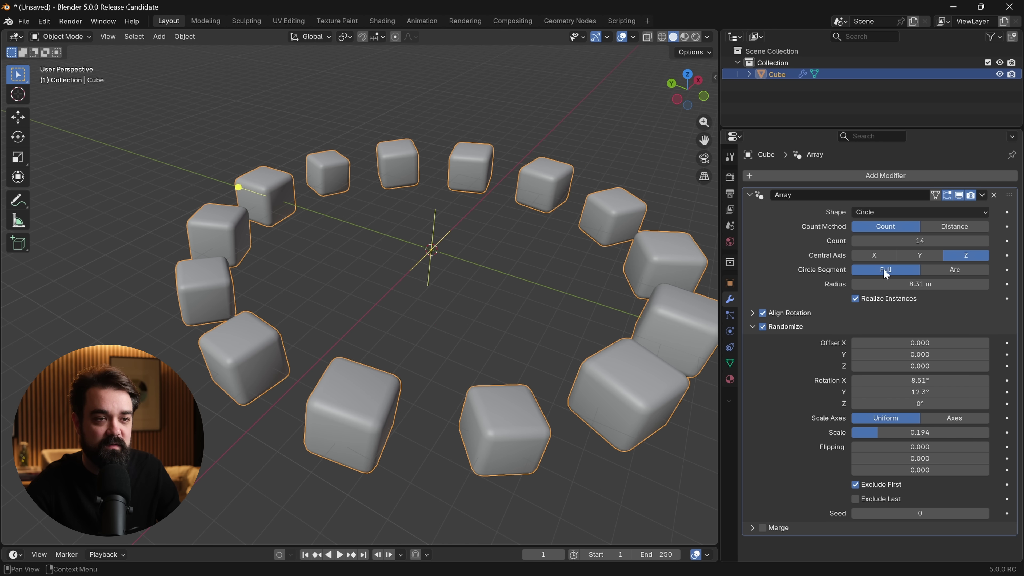
# Step: Turn the full ring into an arc with a 10.5 m radius and wider sweep
pyautogui.click(955, 270)
pyautogui.moveTo(486, 291); pyautogui.dragTo(179, 193, button='middle')
pyautogui.moveTo(178, 171)
pyautogui.mouseDown()
pyautogui.moveTo(169, 157)
pyautogui.moveTo(173, 169)
pyautogui.mouseUp()
pyautogui.moveTo(317, 281); pyautogui.dragTo(394, 283, button='middle')
pyautogui.moveTo(325, 238); pyautogui.dragTo(611, 267)
# Step: Change the arc's central axis and widen the sweep angle to 140°
pyautogui.click(874, 255)
pyautogui.click(919, 255)
pyautogui.moveTo(563, 283); pyautogui.dragTo(419, 357, button='middle')
pyautogui.moveTo(448, 218); pyautogui.dragTo(576, 424)
pyautogui.click(919, 211)
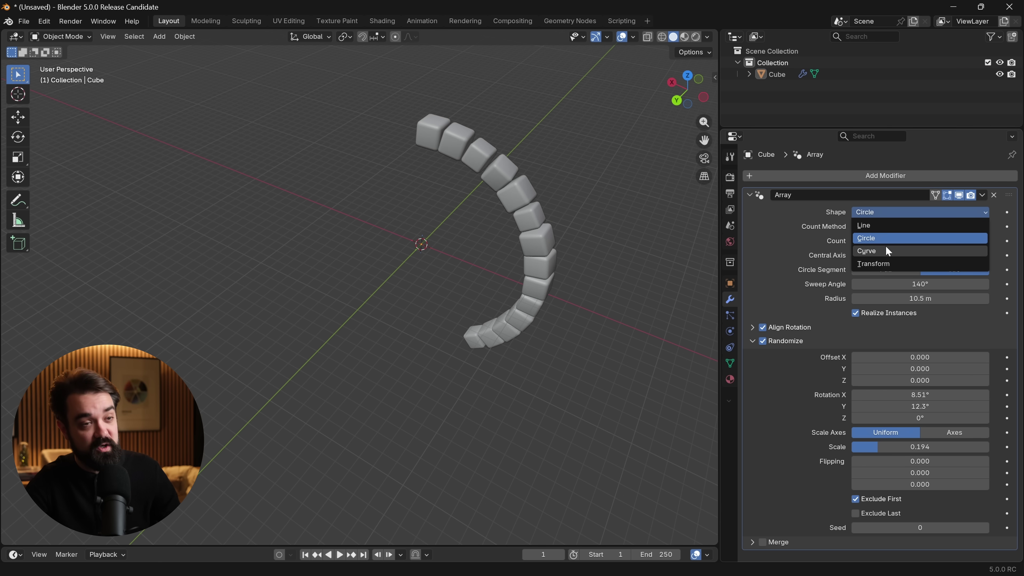
# Step: Set the array shape to Curve, then add a Bézier curve and scale it up
pyautogui.click(877, 246)
pyautogui.moveTo(443, 261); pyautogui.dragTo(450, 285, button='middle')
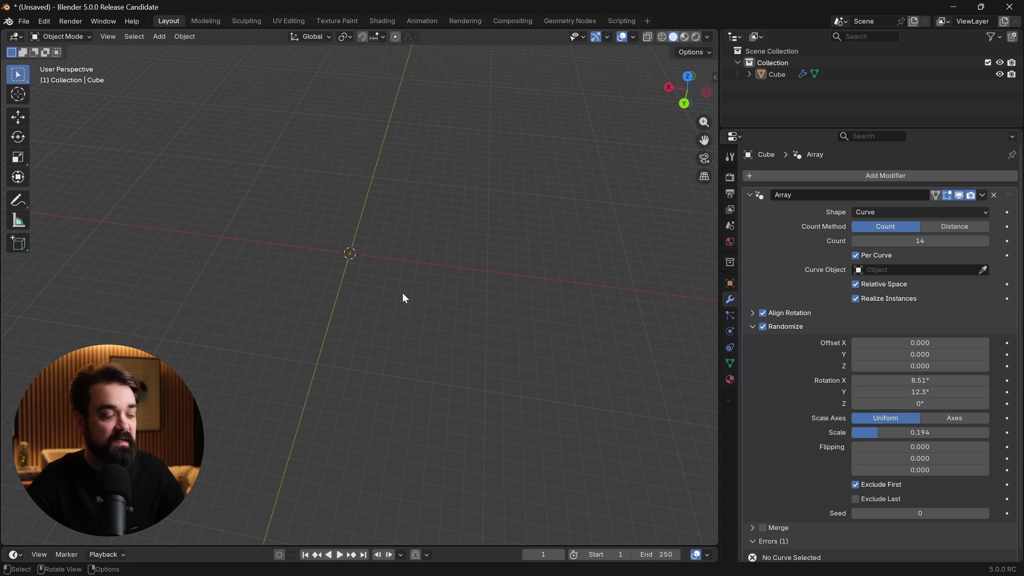
pyautogui.hotkey('shift', 'a')
pyautogui.moveTo(383, 294)
pyautogui.click(459, 289)
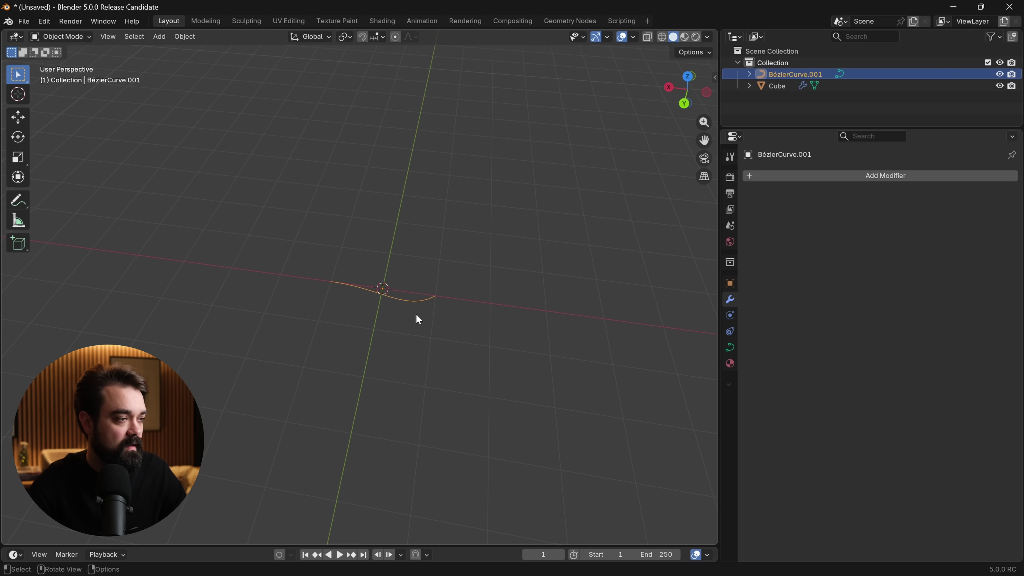
pyautogui.press('KP_Decimal')
pyautogui.press('s')
pyautogui.click(670, 491)
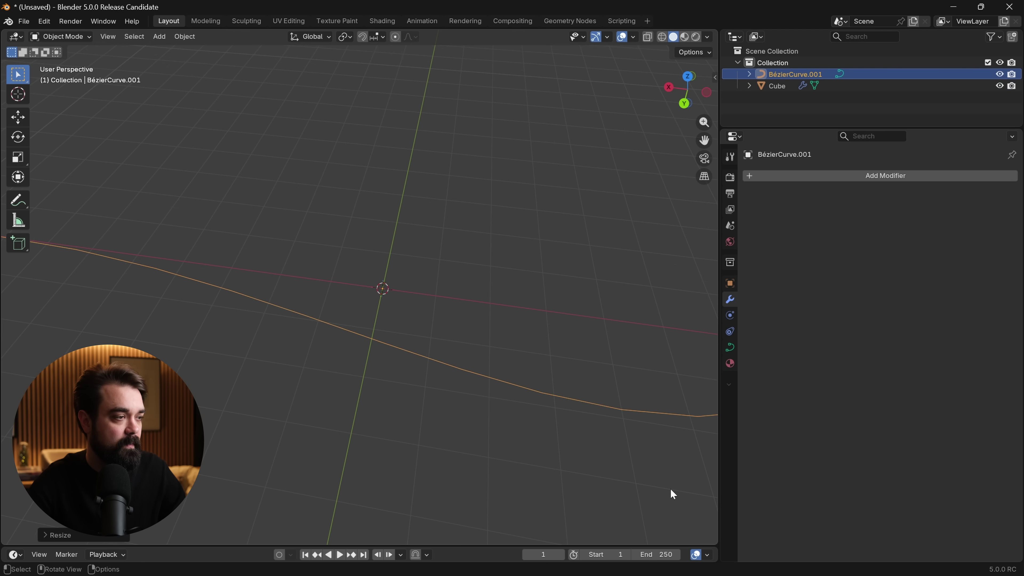
# Step: Use BézierCurve.001 as the Cube's array path and reduce the number of copies
pyautogui.scroll(-3, 546, 437)
pyautogui.moveTo(546, 437); pyautogui.dragTo(585, 362, button='middle')
pyautogui.click(781, 86)
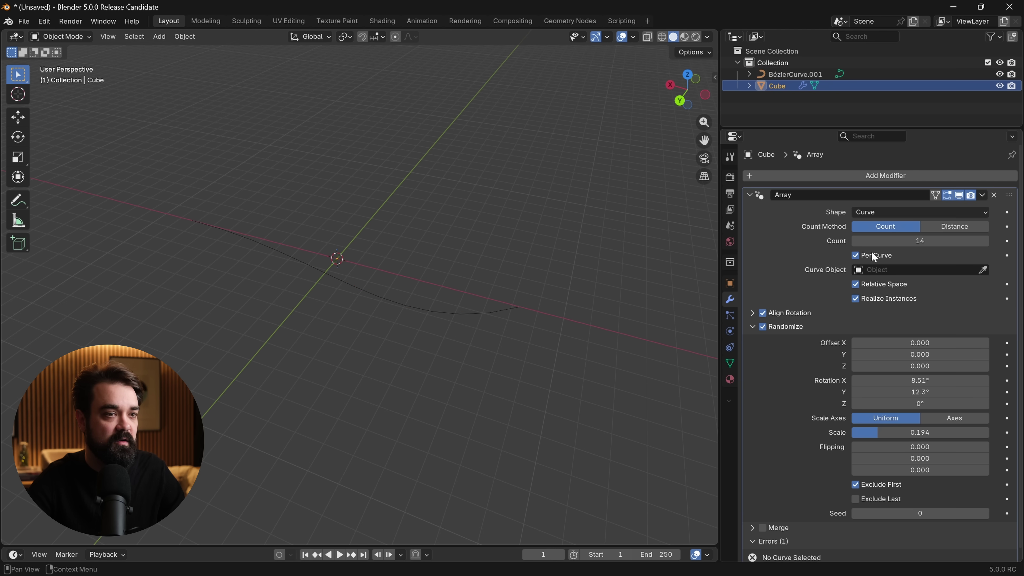
pyautogui.click(424, 310)
pyautogui.moveTo(292, 311); pyautogui.dragTo(427, 369, button='middle')
pyautogui.moveTo(555, 314); pyautogui.dragTo(293, 293)
# Step: Move a Bézier control point in Edit Mode so the cubes shift along the reshaped curve
pyautogui.click(461, 263)
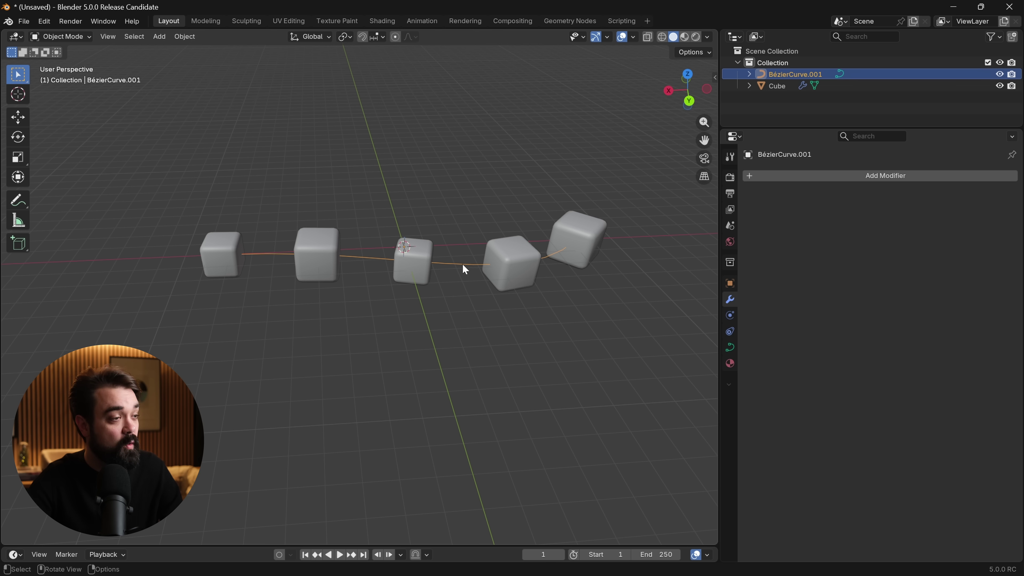
pyautogui.hotkey('ctrl', 'Tab')
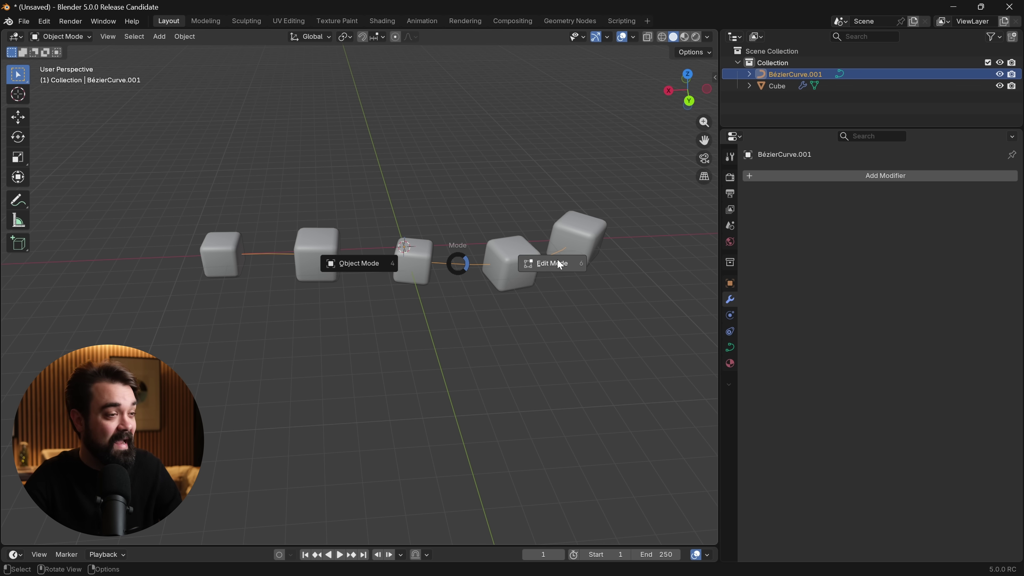
pyautogui.click(548, 261)
pyautogui.press('g')
pyautogui.rightClick(596, 299)
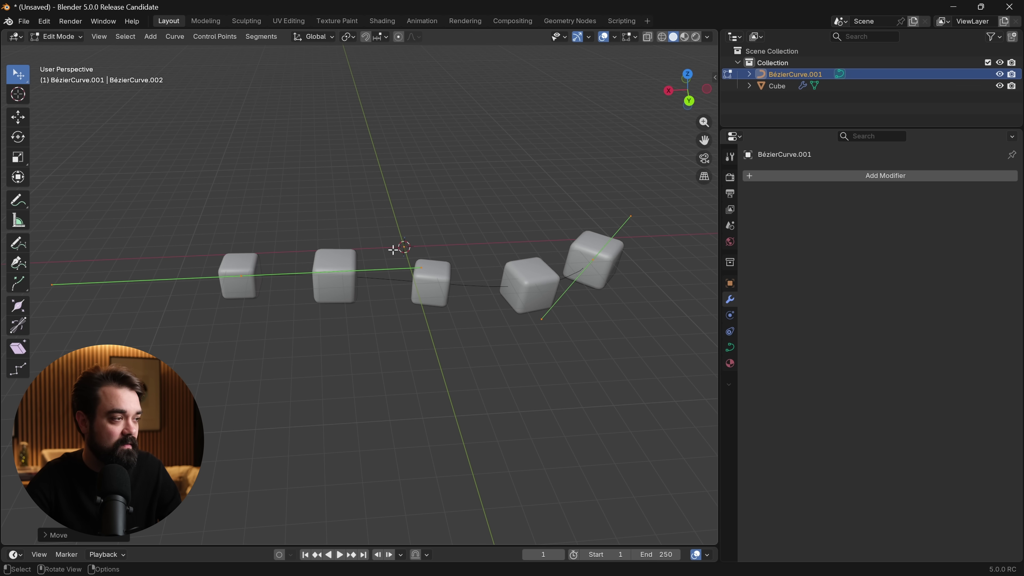
pyautogui.hotkey('ctrl', 'Tab')
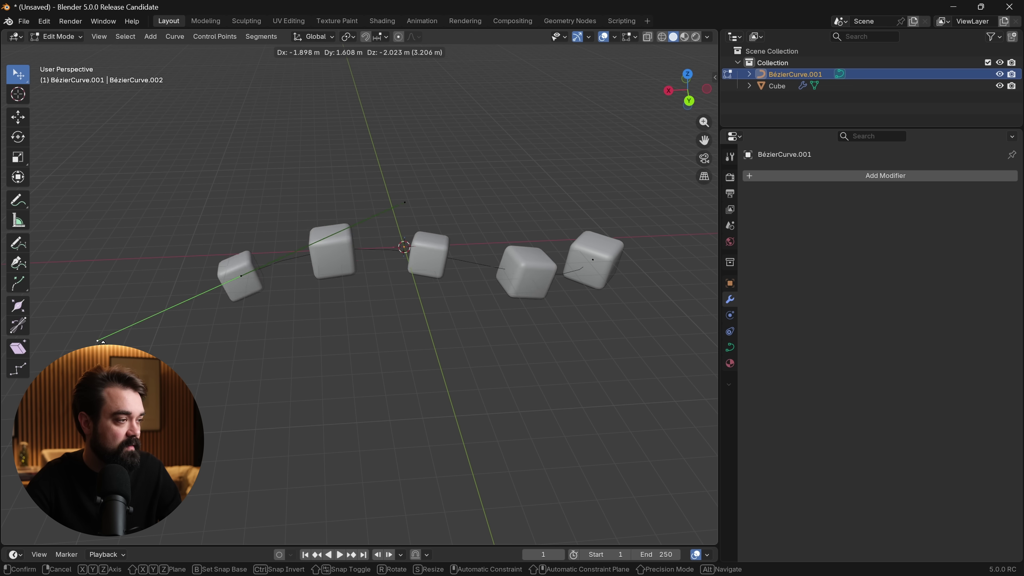
pyautogui.click(192, 335)
pyautogui.press('g')
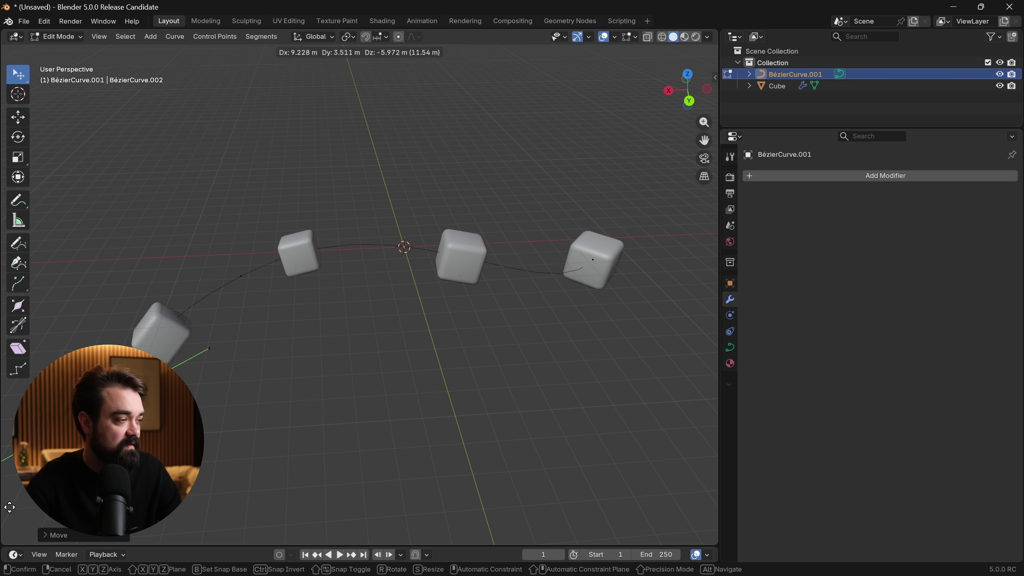
pyautogui.click(23, 516)
pyautogui.moveTo(194, 387); pyautogui.dragTo(391, 372, button='middle')
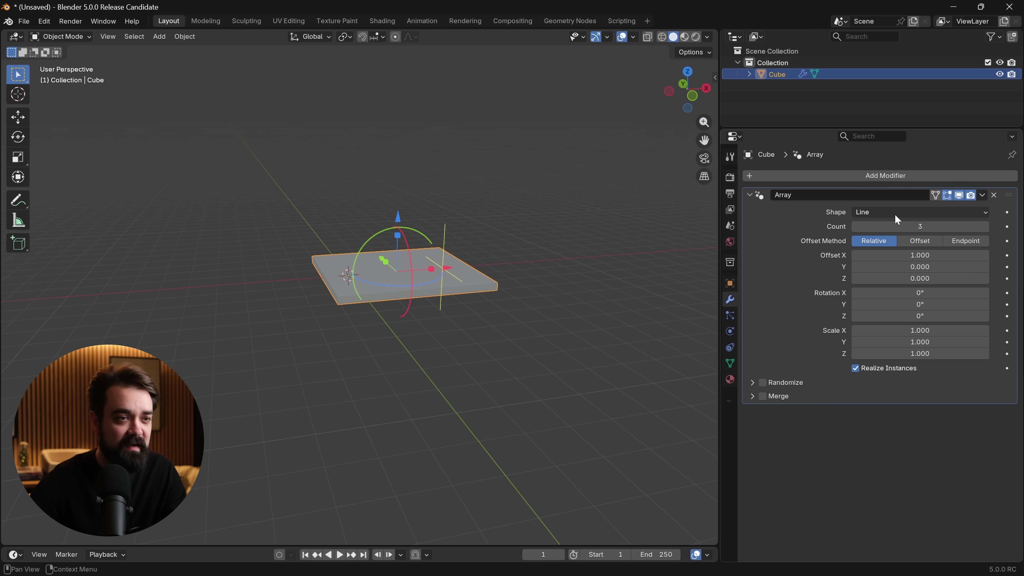
# Step: Switch the array to Transform: spread plates along X, tilt -9° in Y, 7 copies, Z rotation
pyautogui.click(896, 214)
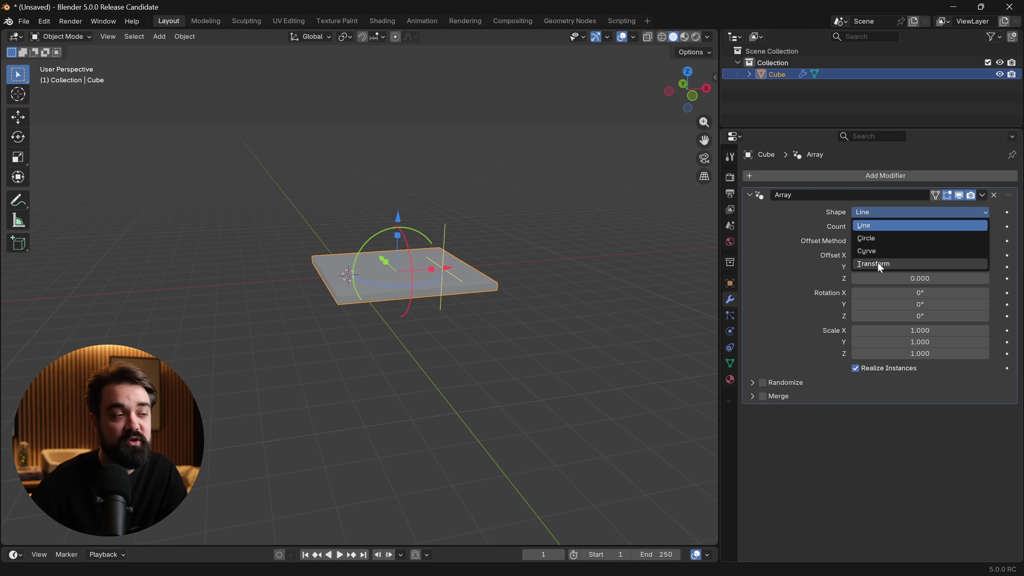
pyautogui.click(877, 264)
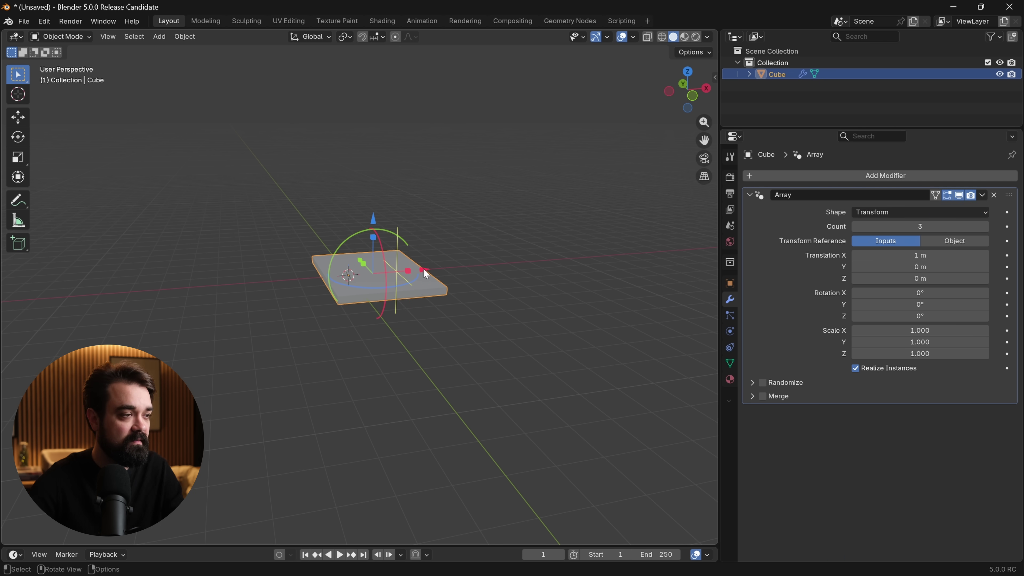
pyautogui.moveTo(425, 268); pyautogui.dragTo(455, 279)
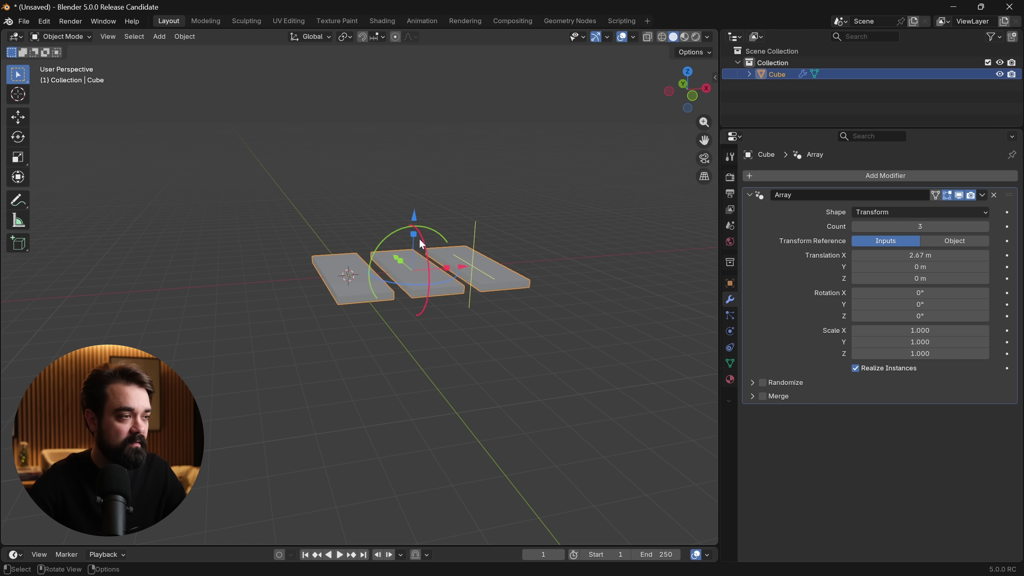
pyautogui.moveTo(440, 236); pyautogui.dragTo(681, 97)
pyautogui.moveTo(505, 279); pyautogui.dragTo(517, 288, button='middle')
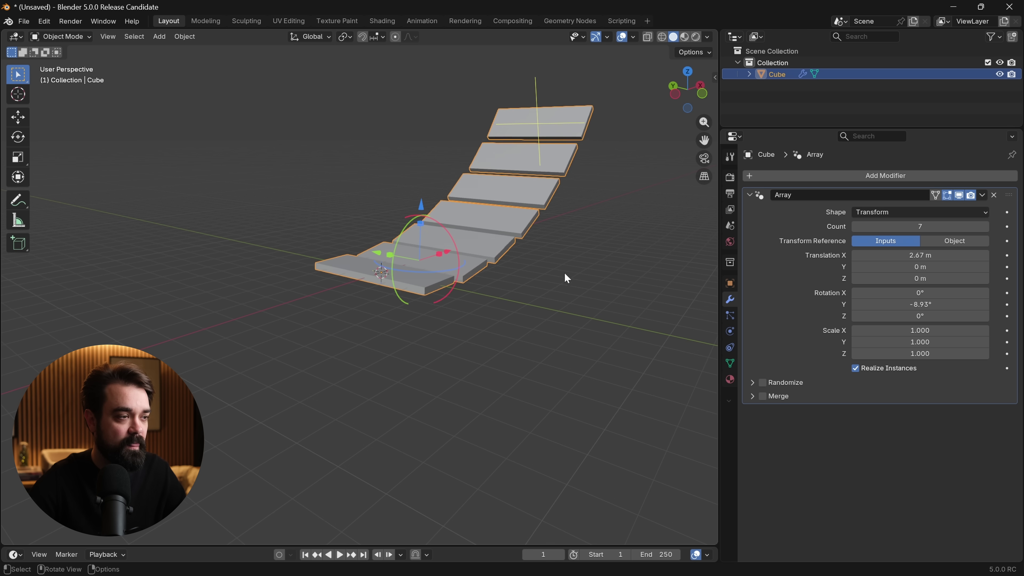
pyautogui.moveTo(426, 274); pyautogui.dragTo(491, 276)
# Step: Tighten the plate spacing, curl them 17.2° around Z, lower each along Z, and raise count to 13
pyautogui.moveTo(493, 281); pyautogui.dragTo(418, 325, button='middle')
pyautogui.moveTo(418, 325); pyautogui.dragTo(390, 311)
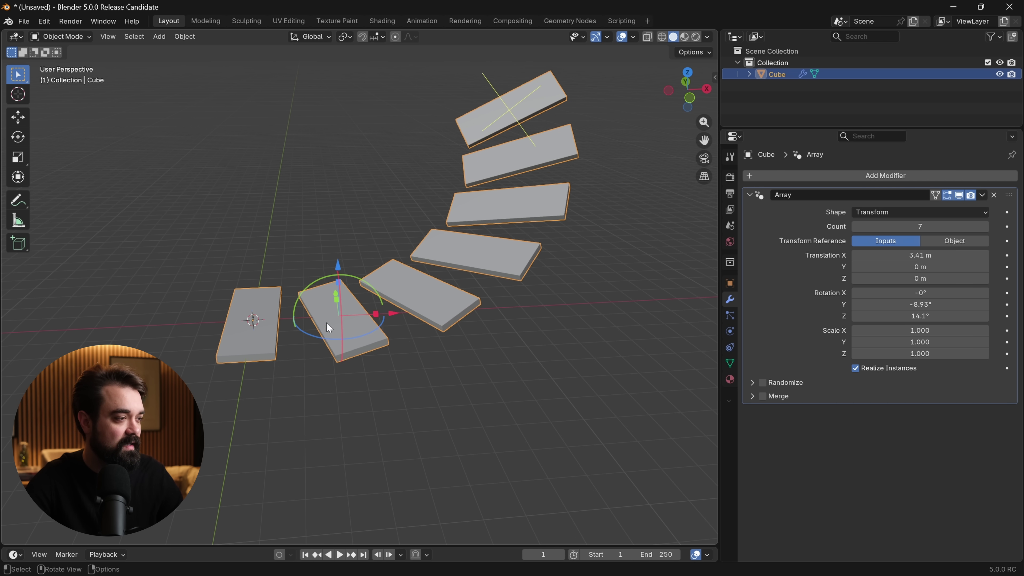
pyautogui.moveTo(322, 326); pyautogui.dragTo(310, 334)
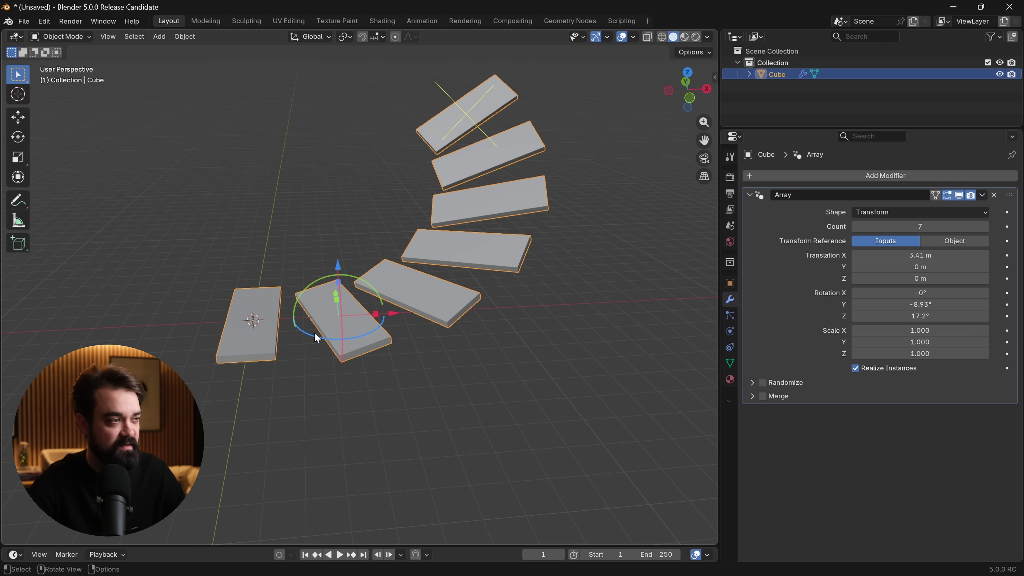
pyautogui.moveTo(340, 269)
pyautogui.mouseDown()
pyautogui.moveTo(338, 242)
pyautogui.moveTo(340, 270)
pyautogui.mouseUp()
pyautogui.moveTo(341, 269); pyautogui.dragTo(393, 324, button='middle')
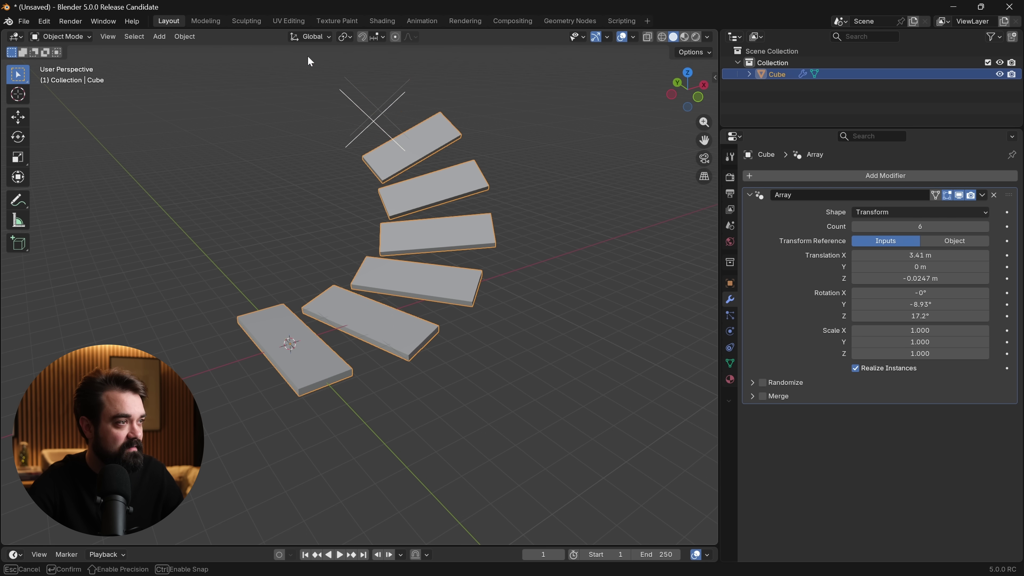
pyautogui.moveTo(479, 109); pyautogui.dragTo(334, 216, button='middle')
pyautogui.moveTo(340, 149); pyautogui.dragTo(374, 455)
pyautogui.moveTo(374, 456); pyautogui.dragTo(303, 388, button='middle')
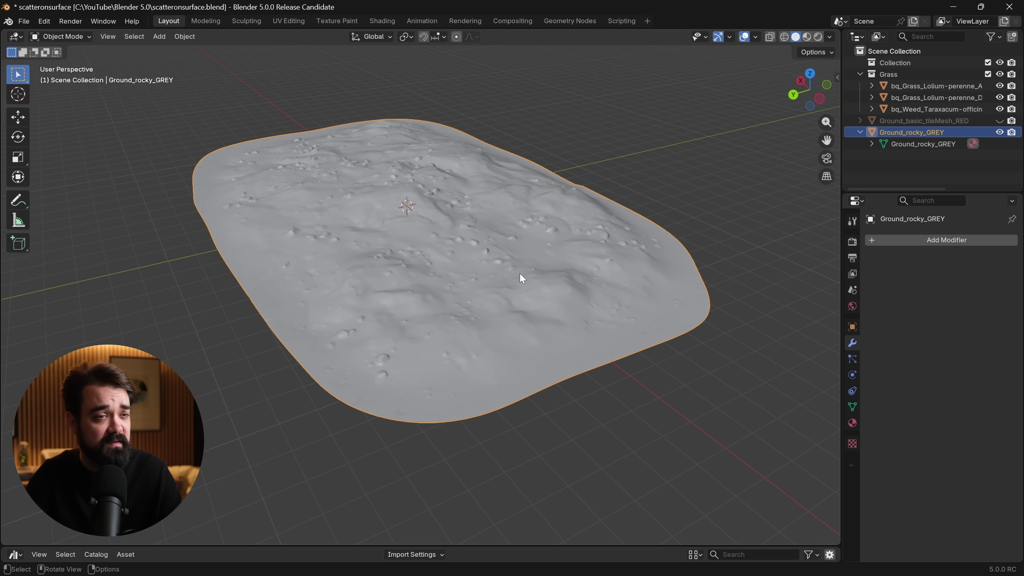
# Step: Add a Scatter on Surface modifier to the rocky ground
pyautogui.click(952, 244)
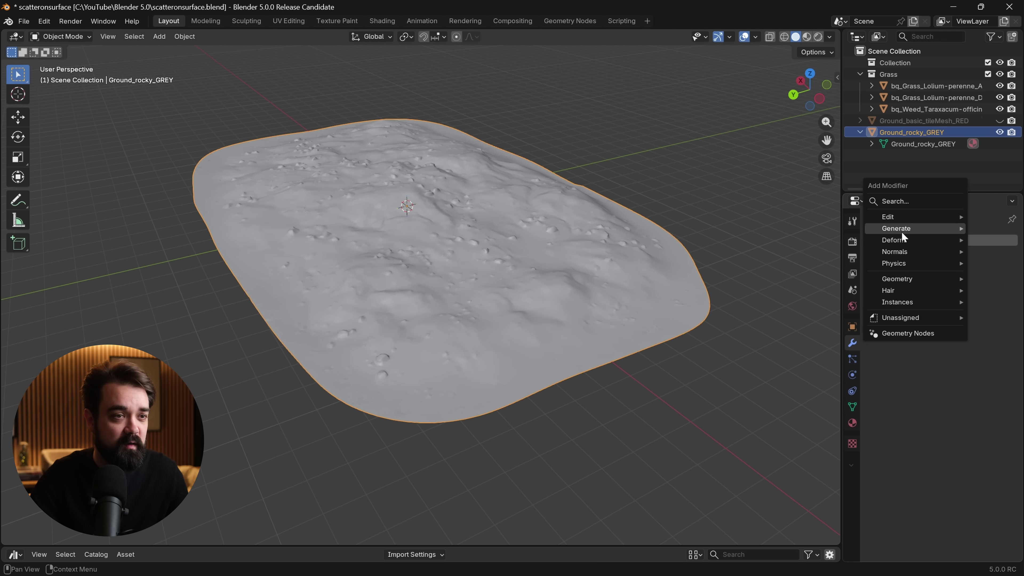
pyautogui.moveTo(894, 229)
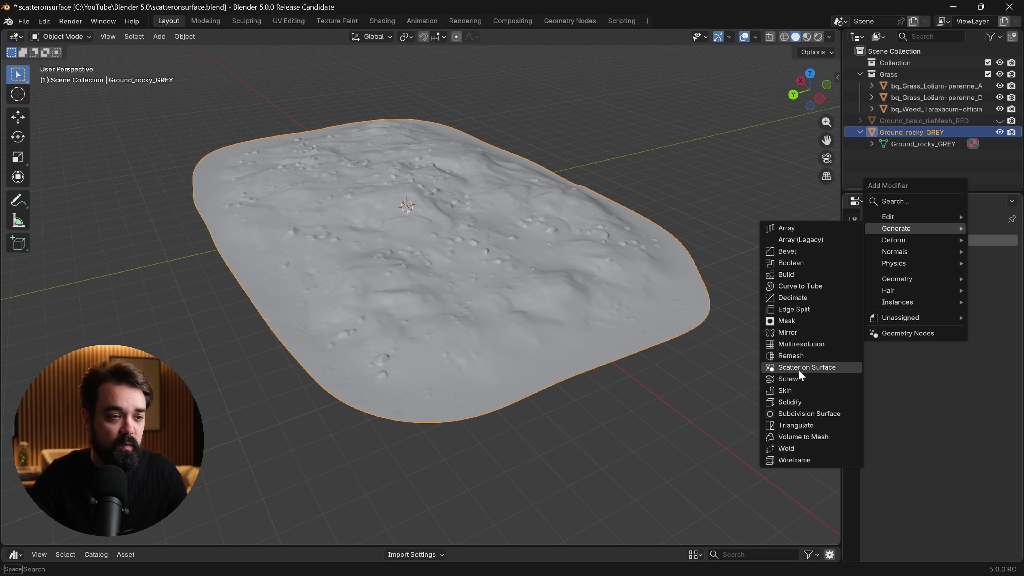
pyautogui.click(806, 367)
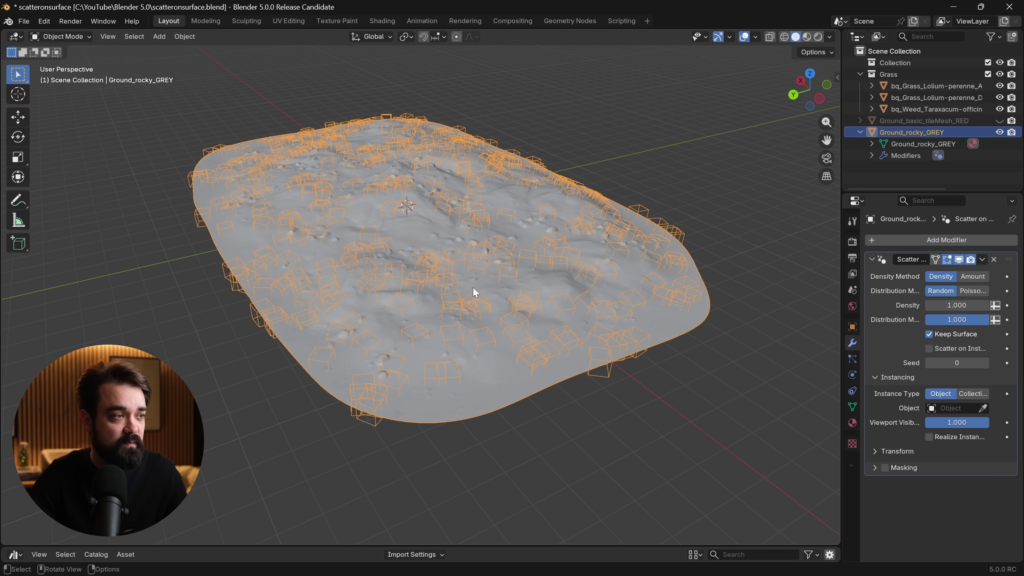
pyautogui.moveTo(473, 287); pyautogui.dragTo(494, 276, button='middle')
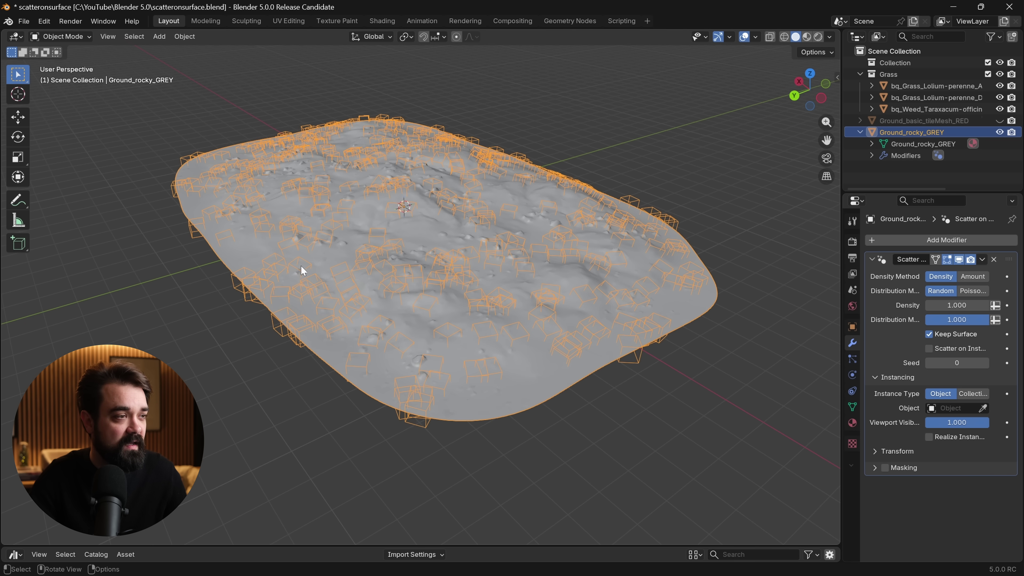
pyautogui.moveTo(354, 291); pyautogui.dragTo(475, 320, button='middle')
# Step: Scatter the Lolium grass object over the ground and deselect it to view the grass
pyautogui.moveTo(842, 395); pyautogui.dragTo(789, 395)
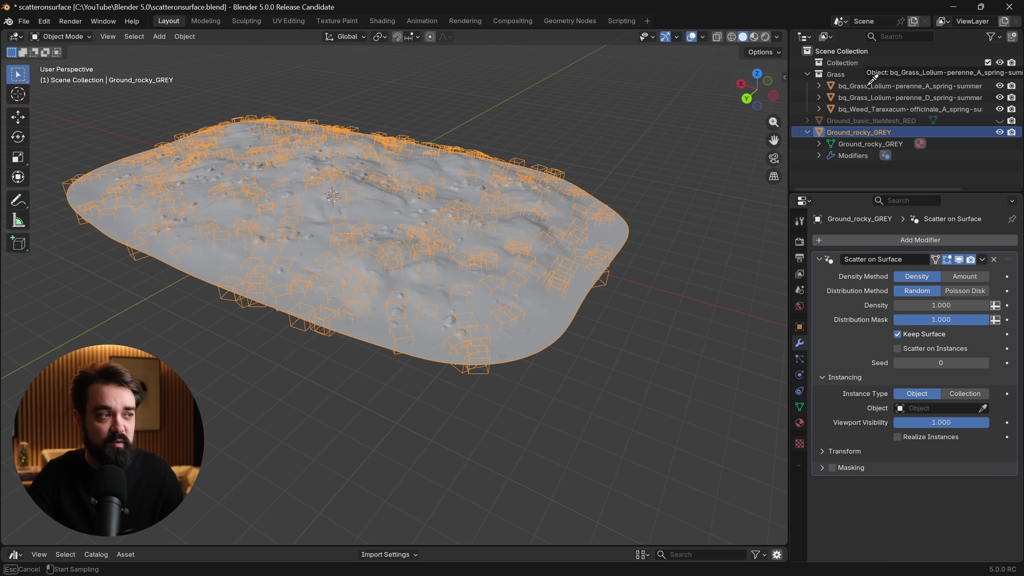
pyautogui.click(878, 86)
pyautogui.moveTo(569, 245); pyautogui.dragTo(486, 241, button='middle')
pyautogui.scroll(5, 363, 308)
pyautogui.moveTo(363, 307); pyautogui.dragTo(628, 319, button='middle')
pyautogui.click(201, 354)
# Step: Set the scatter Density to 10
pyautogui.doubleClick(941, 305)
pyautogui.write('10')
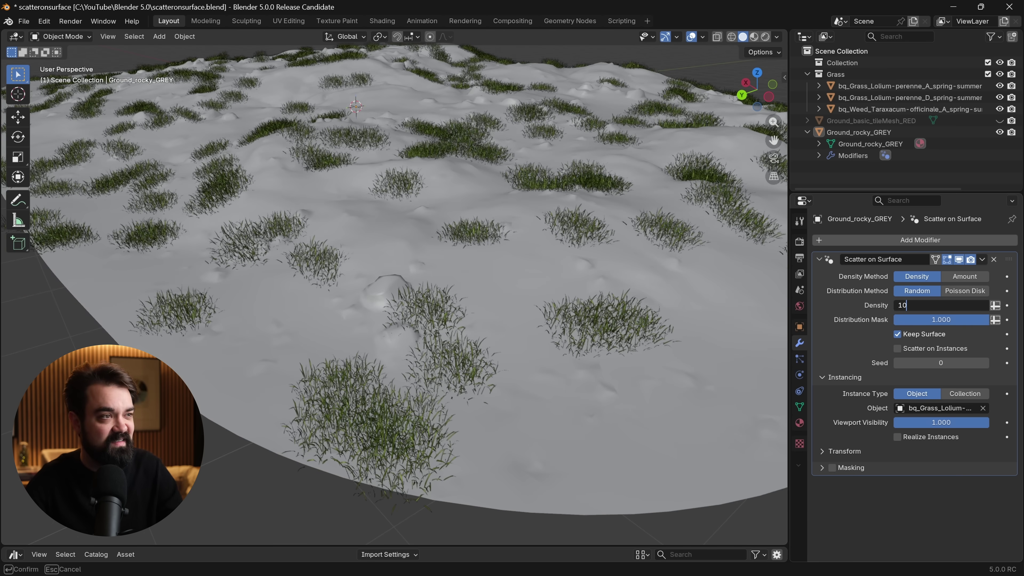
pyautogui.press('Return')
pyautogui.scroll(-8, 623, 279)
pyautogui.moveTo(598, 276); pyautogui.dragTo(765, 329, button='middle')
pyautogui.click(822, 451)
pyautogui.scroll(4, 429, 340)
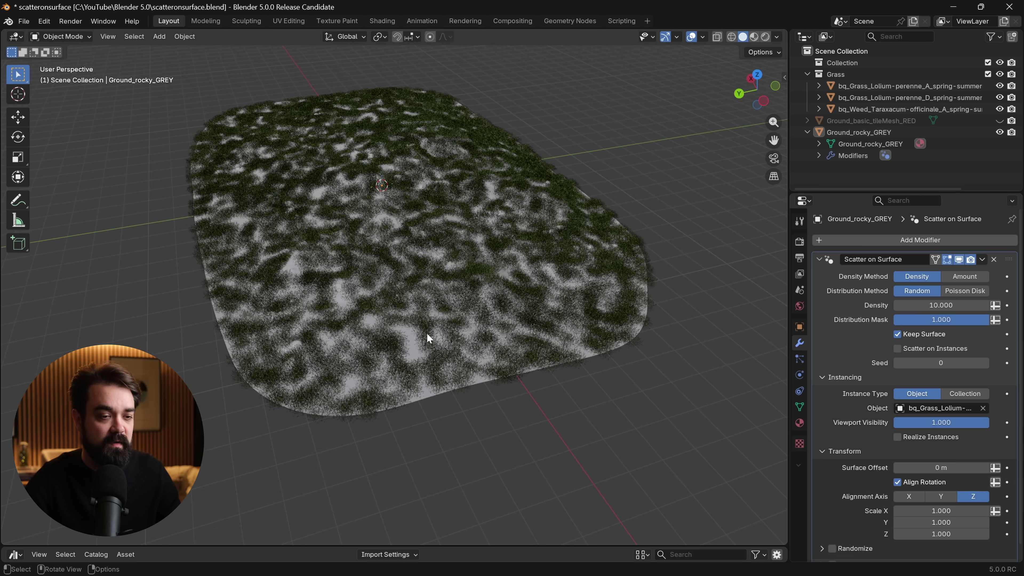
# Step: Sink the grass with a Surface Offset of -0.03 m
pyautogui.scroll(-3, 472, 328)
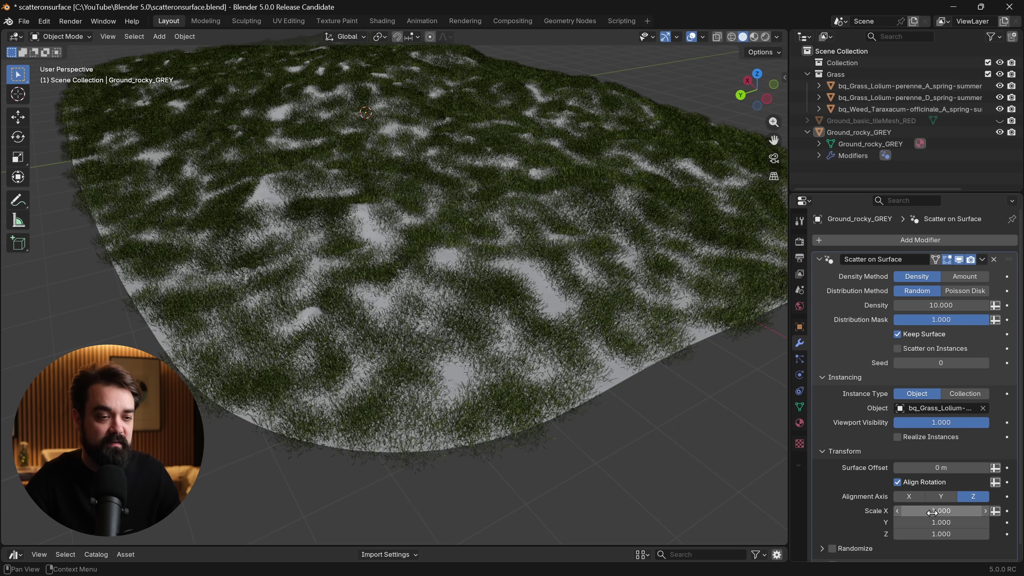
pyautogui.moveTo(941, 467)
pyautogui.mouseDown()
pyautogui.moveTo(886, 468)
pyautogui.moveTo(937, 468)
pyautogui.mouseUp()
pyautogui.scroll(10, 505, 268)
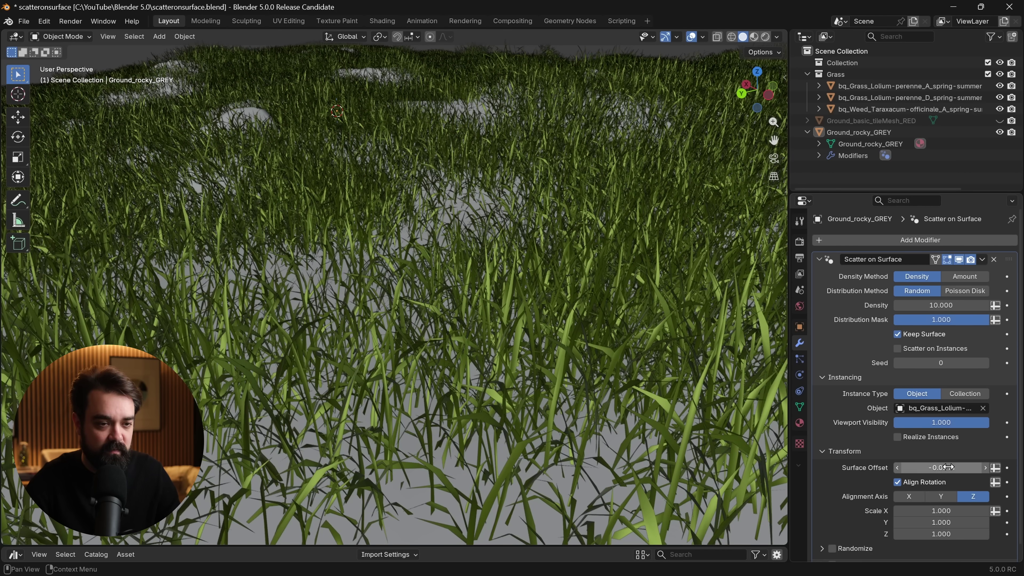
pyautogui.moveTo(941, 468); pyautogui.dragTo(934, 467)
# Step: Enable Randomize and set a random Z rotation of -12.7° for the grass
pyautogui.scroll(-10, 504, 283)
pyautogui.scroll(-1, 831, 549)
pyautogui.click(846, 537)
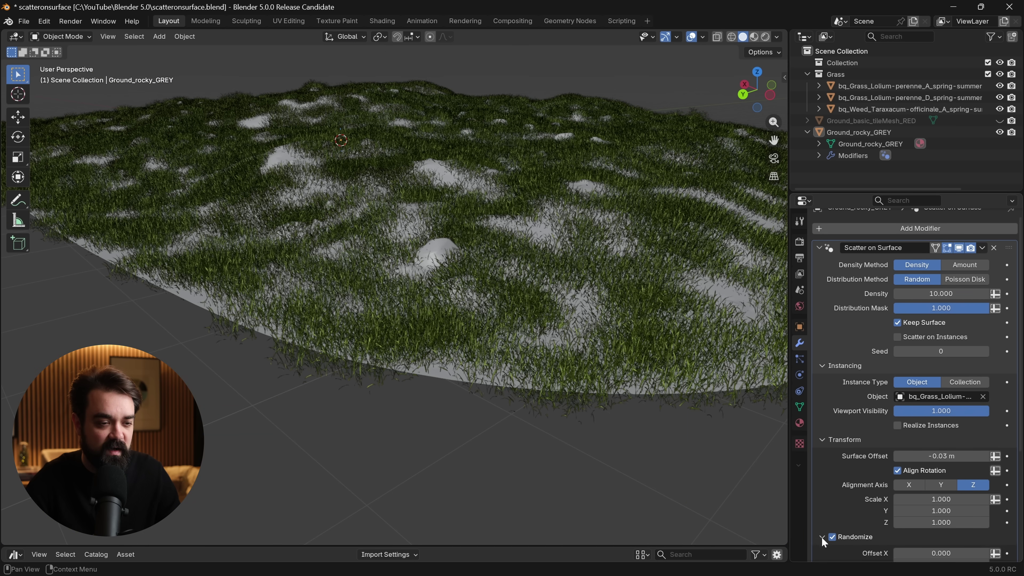
pyautogui.scroll(-8, 846, 460)
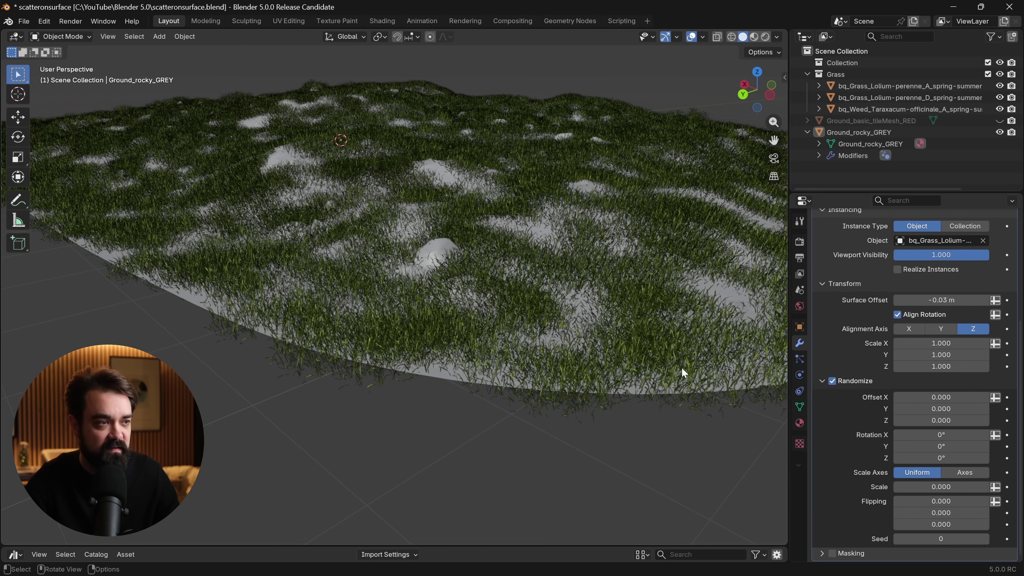
pyautogui.scroll(6, 544, 319)
pyautogui.moveTo(945, 459); pyautogui.dragTo(931, 487)
pyautogui.scroll(8, 934, 524)
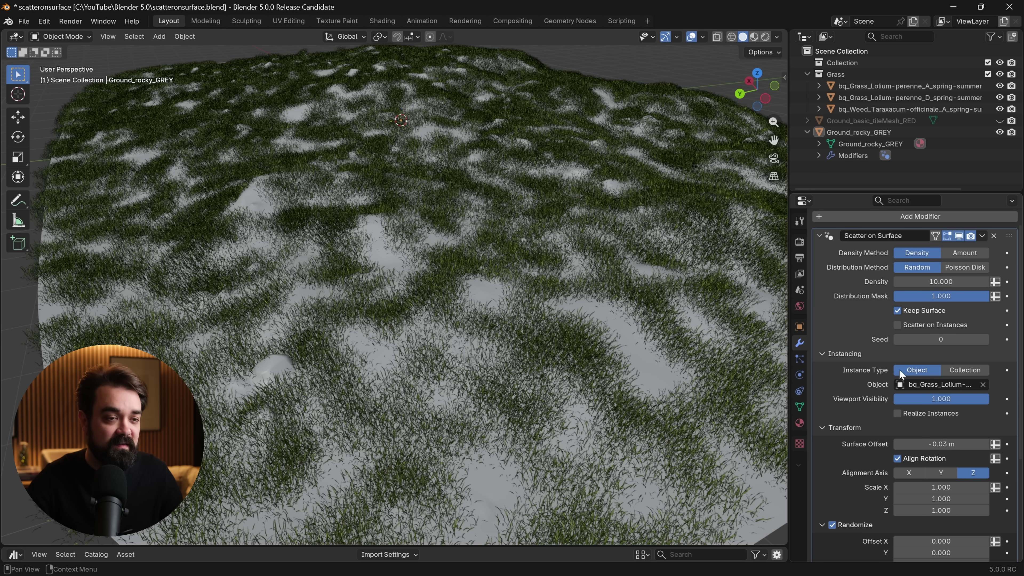
# Step: Switch the Instance Type to Collection and choose the Grass collection
pyautogui.click(968, 369)
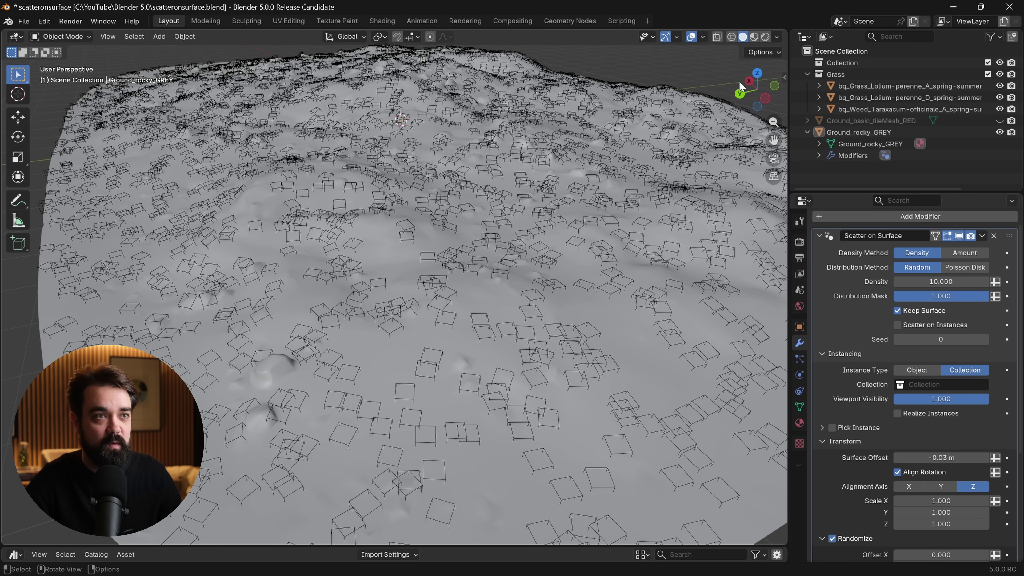
pyautogui.click(934, 385)
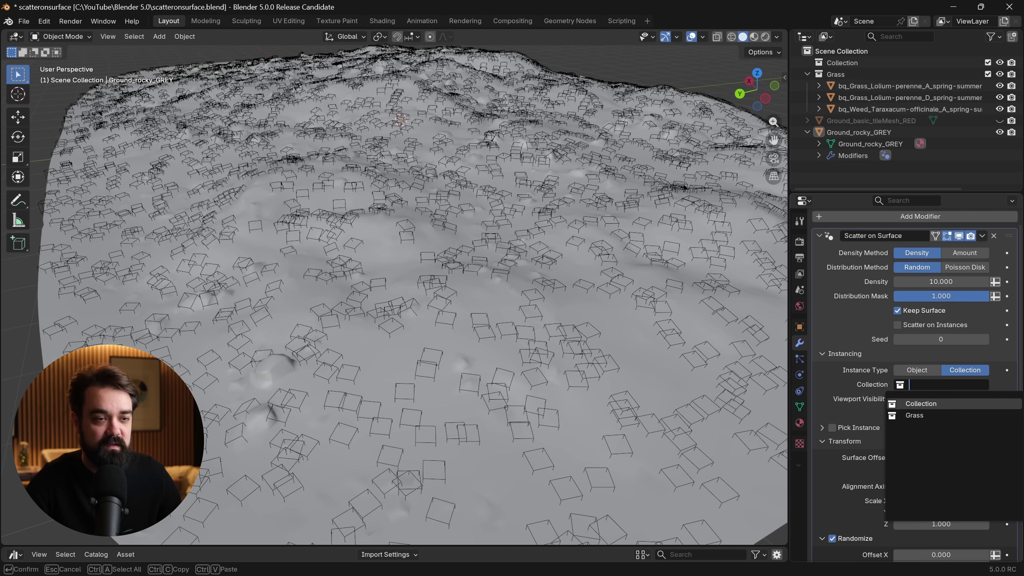
pyautogui.click(914, 415)
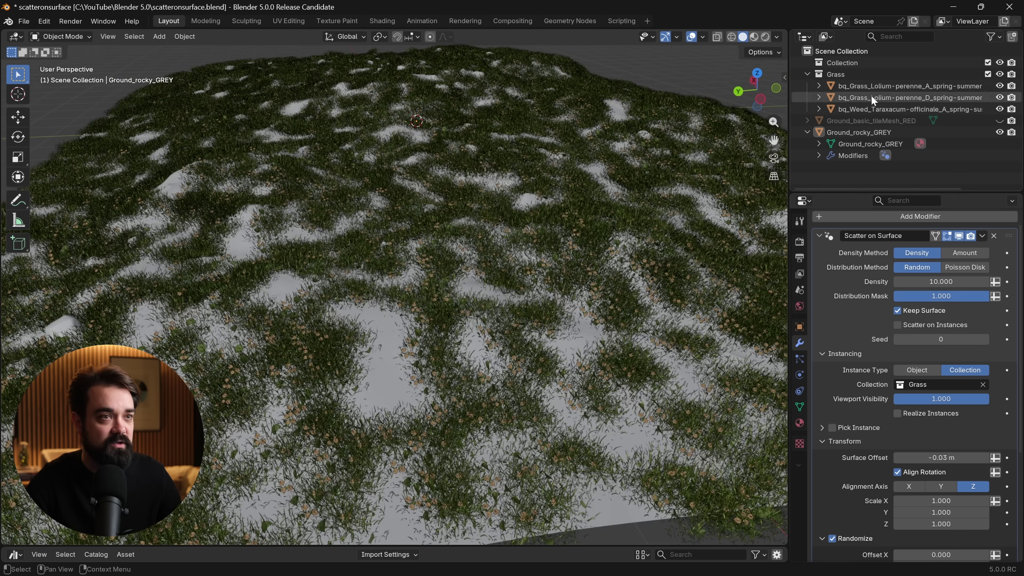
pyautogui.moveTo(333, 292); pyautogui.dragTo(696, 307, button='middle')
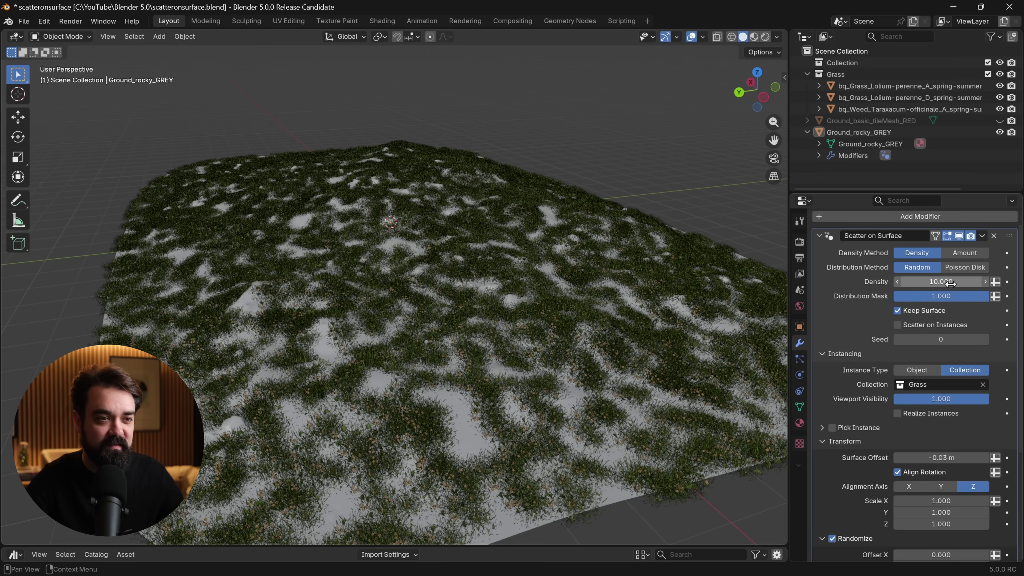
# Step: Raise the scatter density to 13.380 and scale the grass instances to 1.330
pyautogui.moveTo(935, 281); pyautogui.dragTo(977, 282)
pyautogui.scroll(-2, 934, 476)
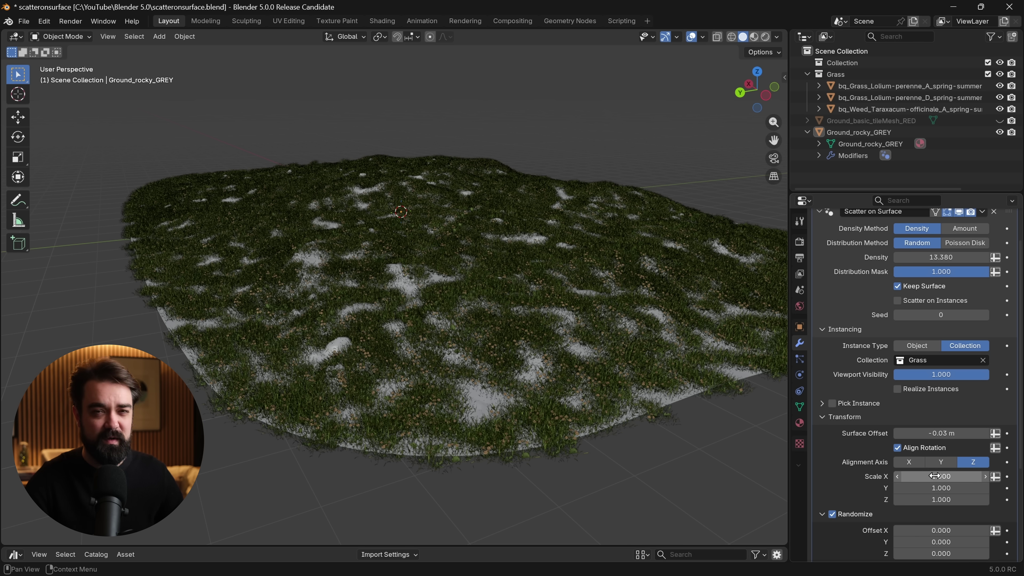
pyautogui.moveTo(934, 476); pyautogui.dragTo(952, 476)
pyautogui.moveTo(434, 347); pyautogui.dragTo(512, 254, button='middle')
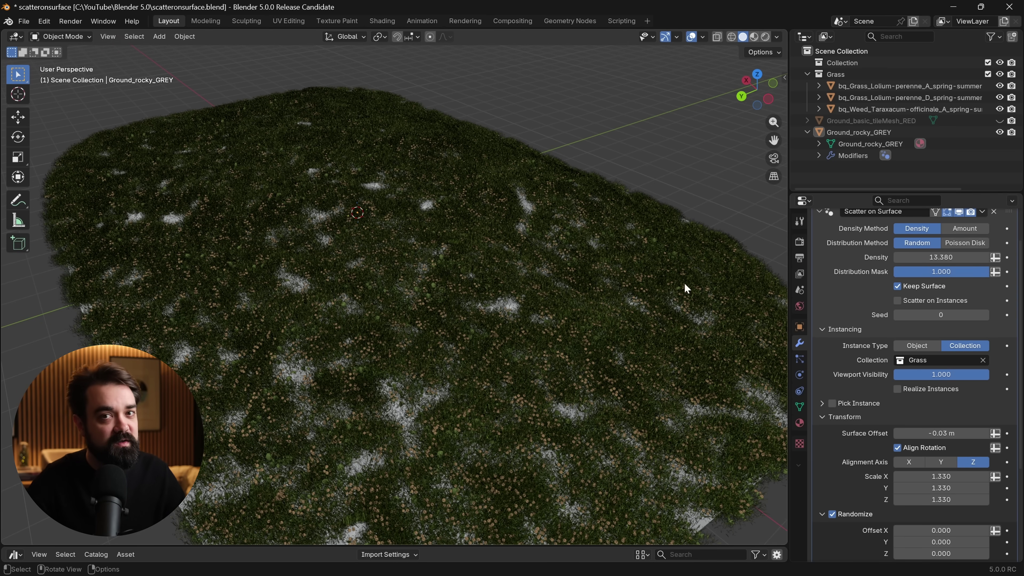
# Step: Turn on masking for the grass scatter and create a new blank PaintMaskExample image as its mask
pyautogui.click(822, 417)
pyautogui.click(822, 376)
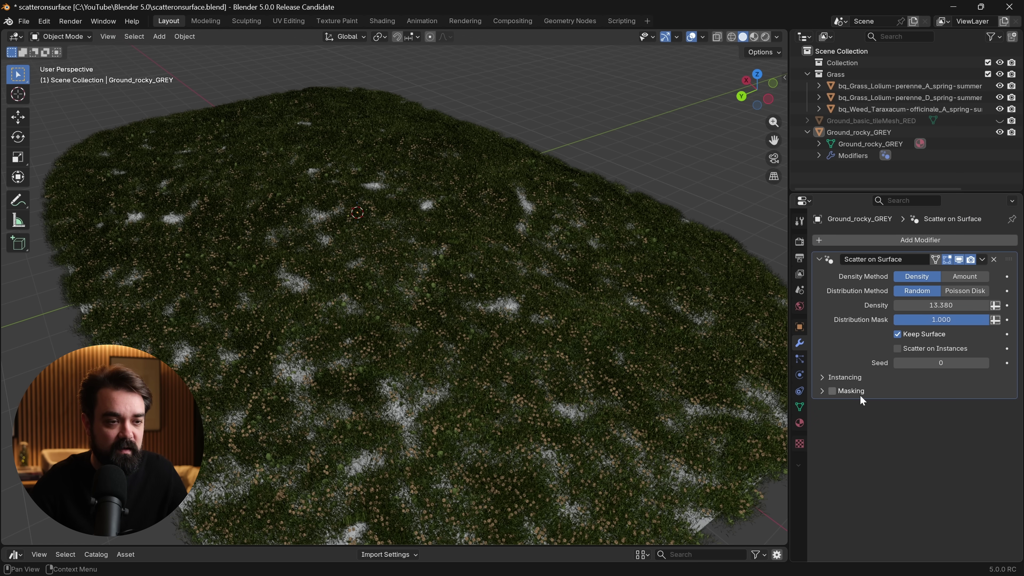
pyautogui.click(827, 391)
pyautogui.click(832, 390)
pyautogui.keyDown('shift'); pyautogui.moveTo(593, 379); pyautogui.dragTo(569, 366, button='middle'); pyautogui.keyUp('shift')
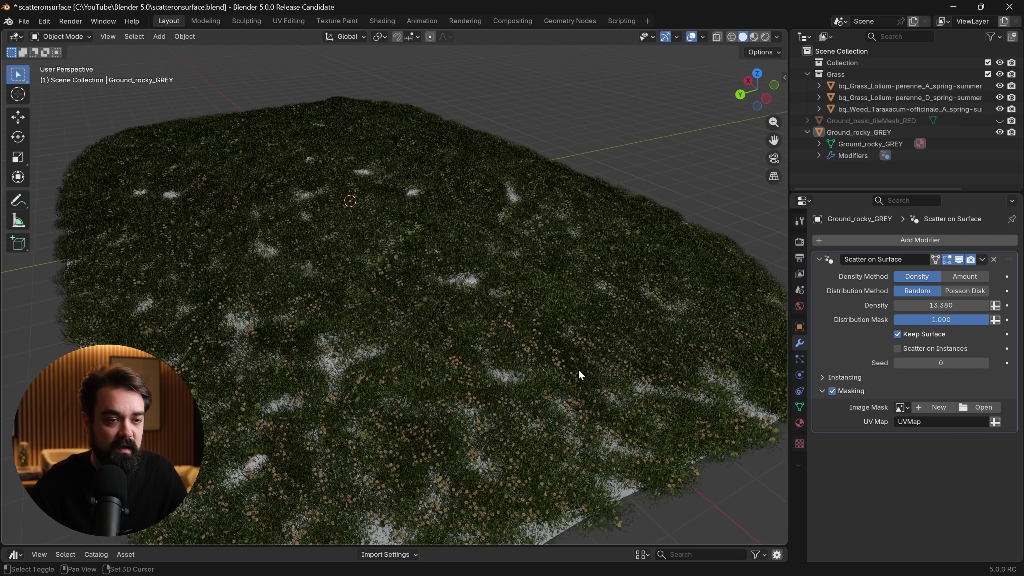
pyautogui.press('KP_Decimal')
pyautogui.click(933, 408)
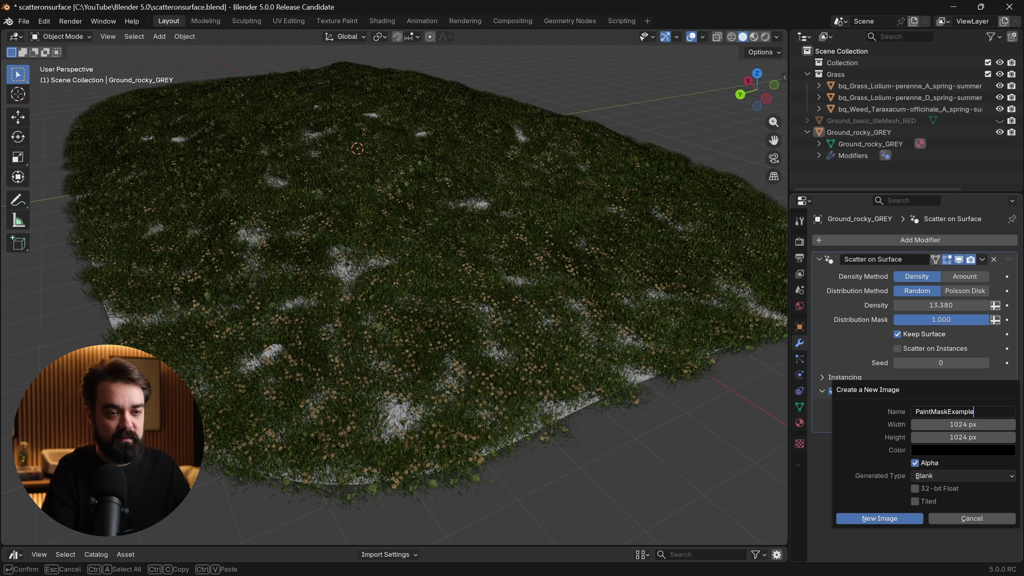
pyautogui.click(889, 519)
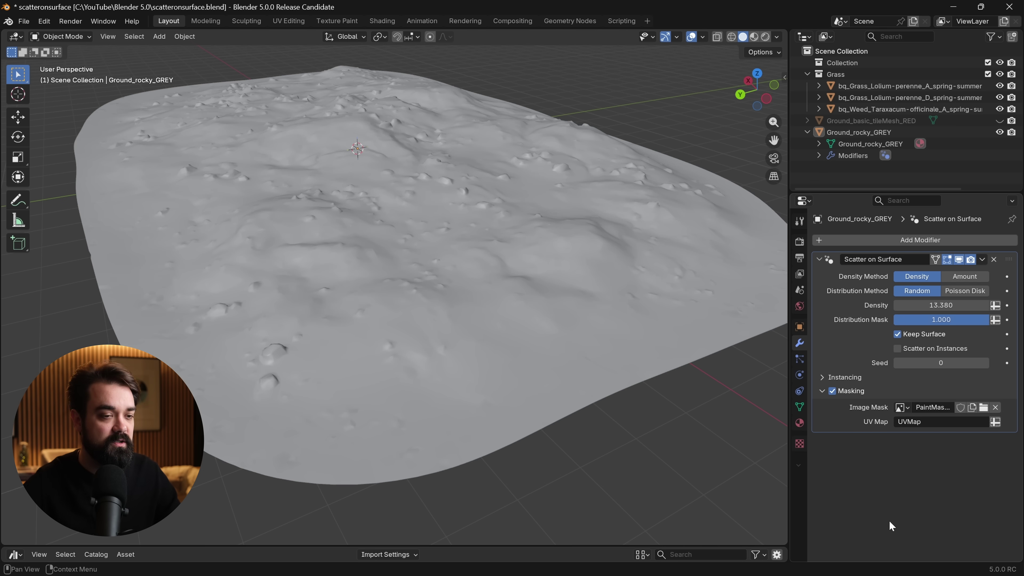
# Step: Switch the ground to Texture Paint, painting in Single Image mode onto PaintMaskExample
pyautogui.click(61, 35)
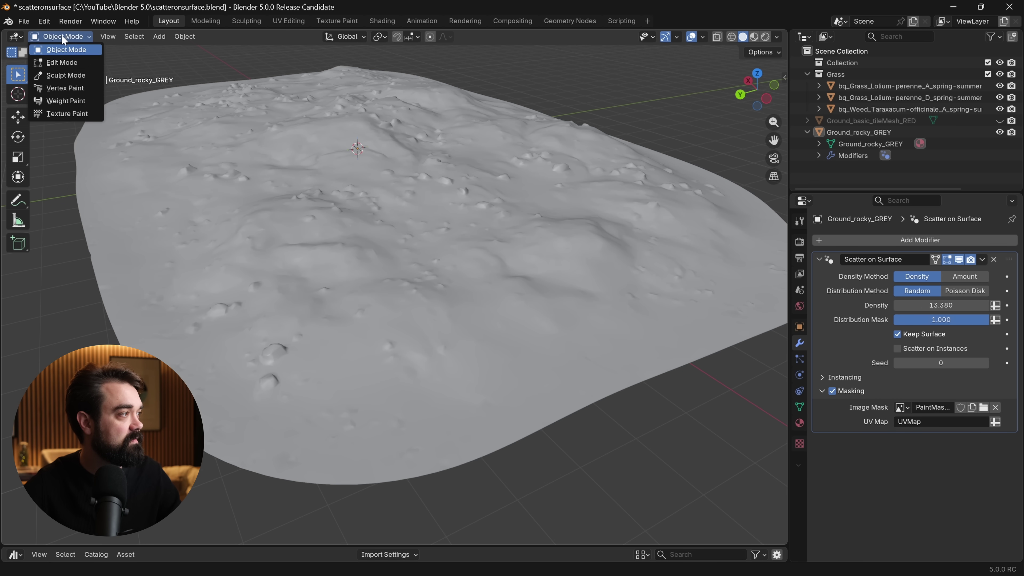
pyautogui.click(54, 114)
pyautogui.moveTo(386, 59); pyautogui.dragTo(370, 44, button='middle')
pyautogui.click(372, 36)
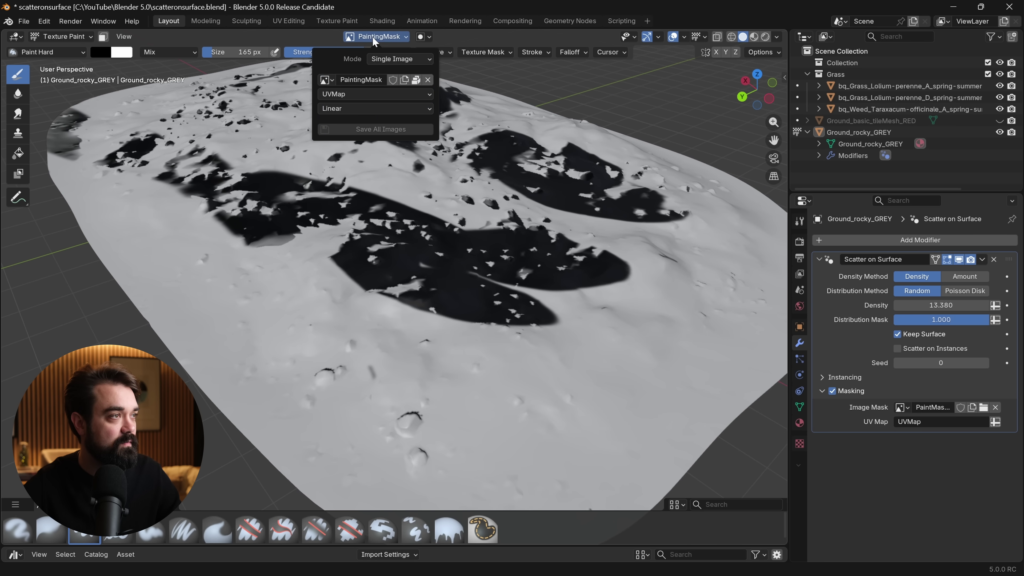
pyautogui.click(387, 60)
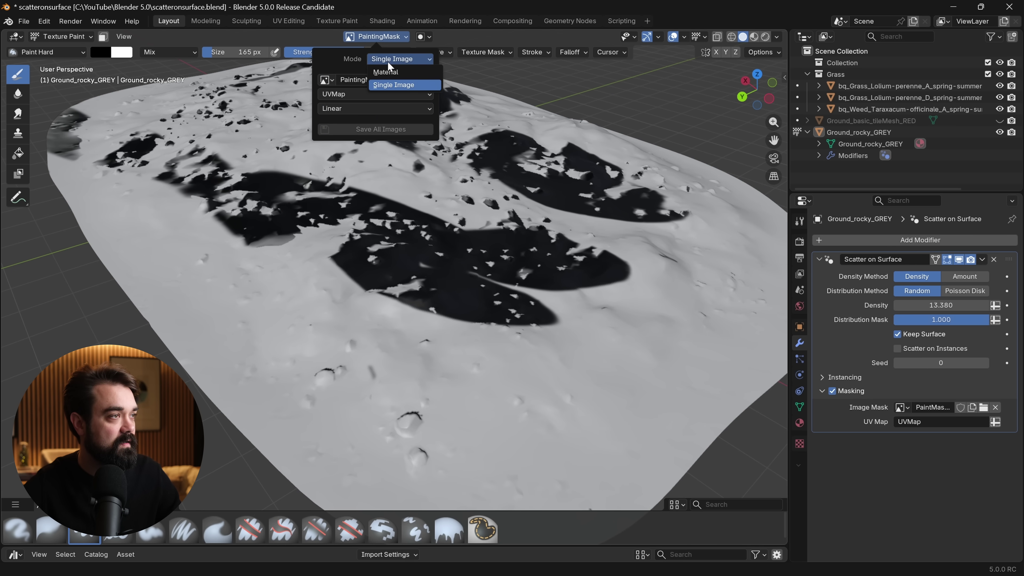
pyautogui.click(394, 84)
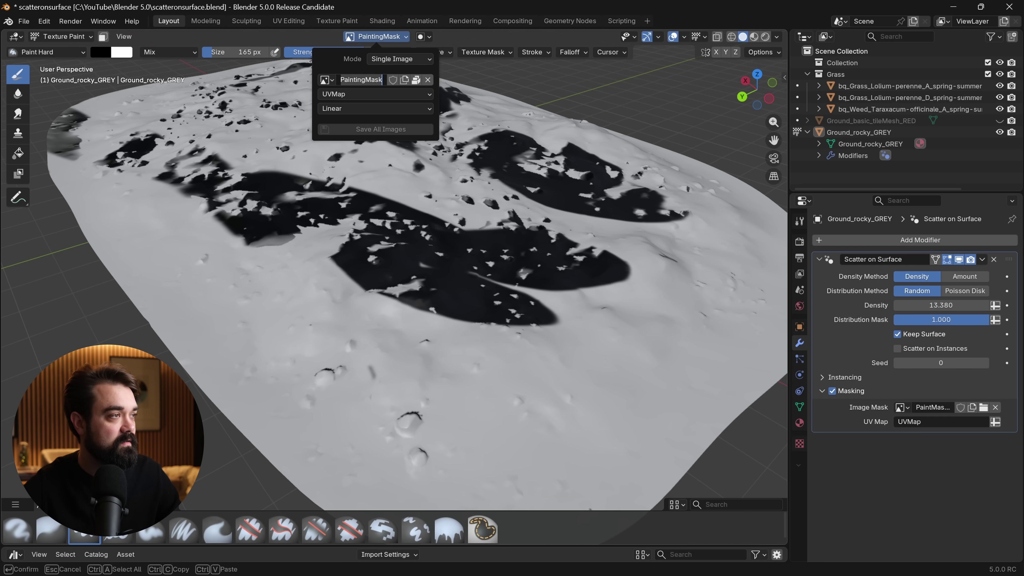
pyautogui.click(333, 84)
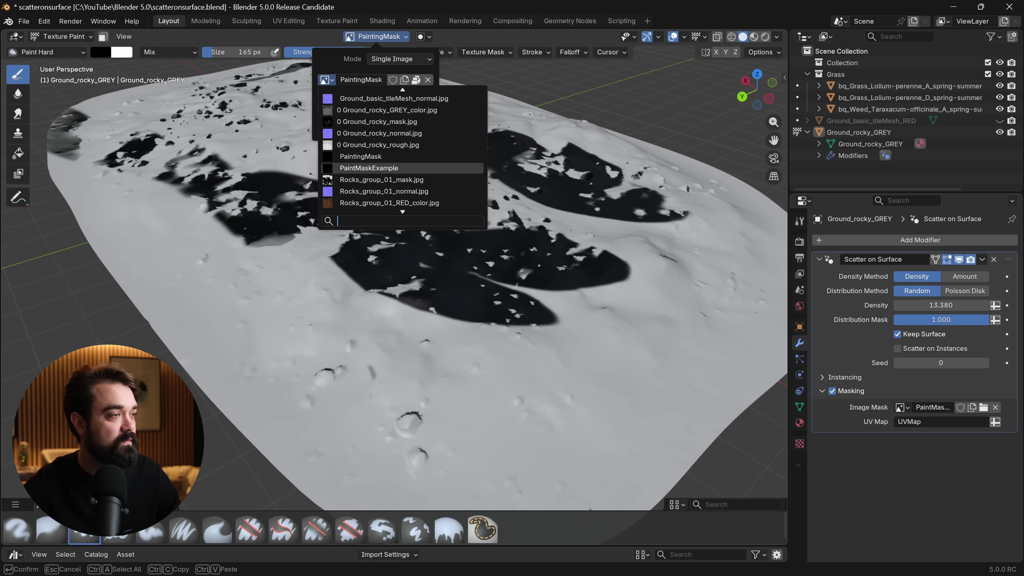
pyautogui.click(346, 170)
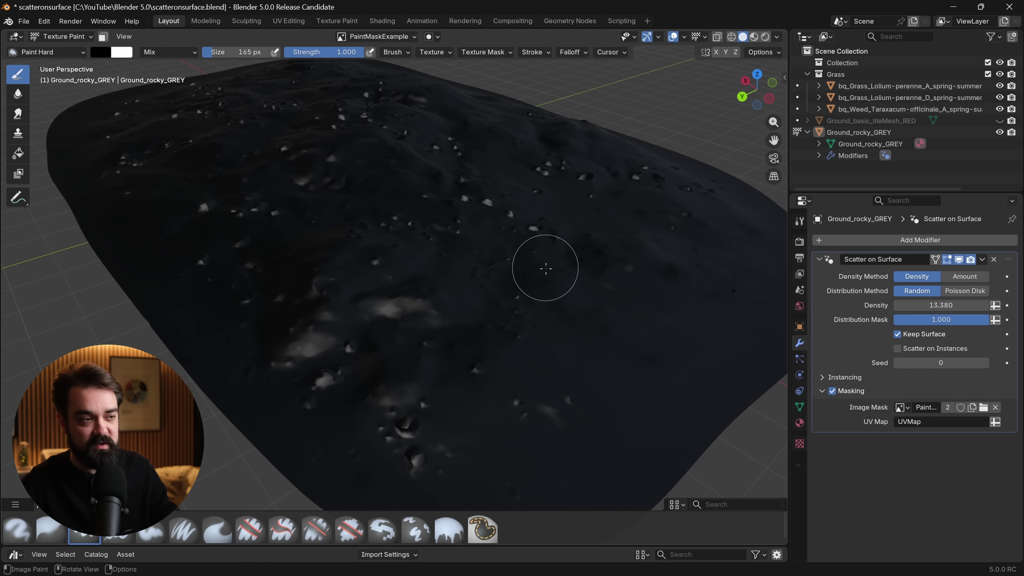
# Step: Paint white mask strokes across the ground so grass grows there
pyautogui.moveTo(553, 276)
pyautogui.mouseDown(button='middle')
pyautogui.moveTo(527, 317)
pyautogui.moveTo(558, 318)
pyautogui.mouseUp(button='middle')
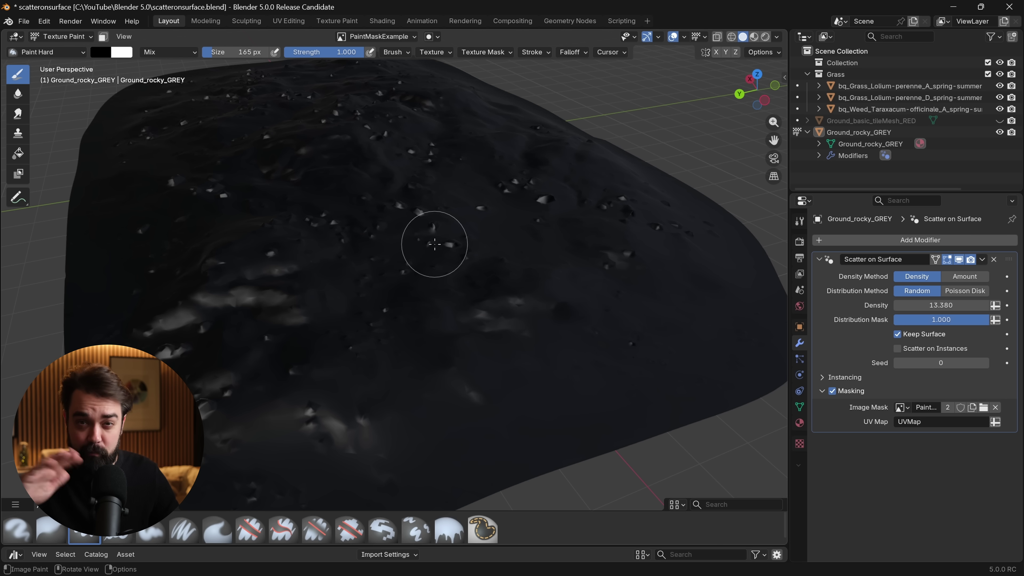
pyautogui.moveTo(463, 346)
pyautogui.mouseDown()
pyautogui.moveTo(530, 389)
pyautogui.moveTo(554, 455)
pyautogui.mouseUp()
pyautogui.moveTo(554, 456); pyautogui.dragTo(323, 355, button='middle')
pyautogui.moveTo(258, 323)
pyautogui.mouseDown()
pyautogui.moveTo(306, 355)
pyautogui.moveTo(298, 324)
pyautogui.moveTo(548, 320)
pyautogui.moveTo(403, 318)
pyautogui.mouseUp()
pyautogui.moveTo(403, 319); pyautogui.dragTo(331, 354, button='middle')
pyautogui.scroll(3, 366, 349)
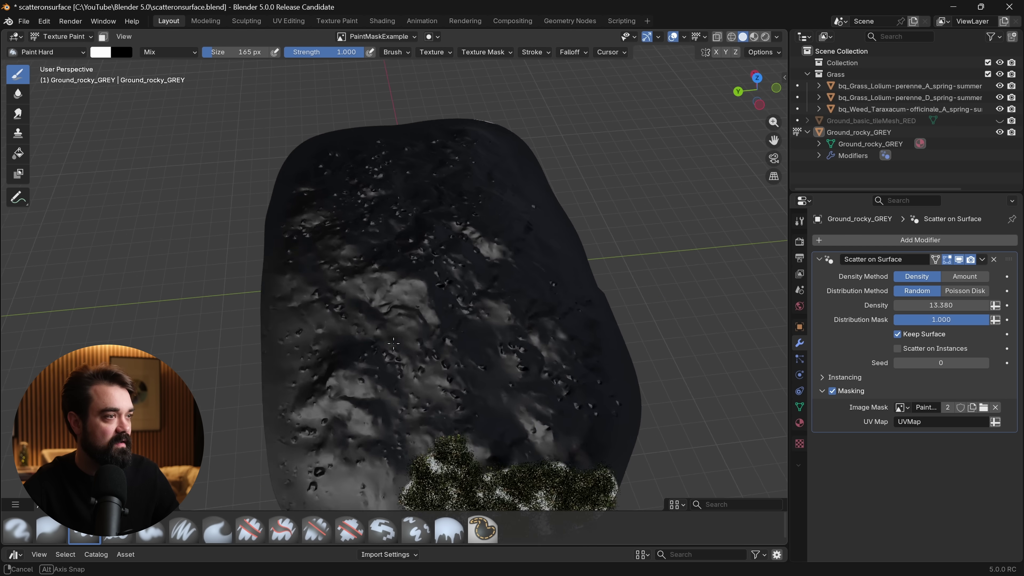
pyautogui.moveTo(396, 343); pyautogui.dragTo(399, 342, button='middle')
pyautogui.scroll(-2, 399, 343)
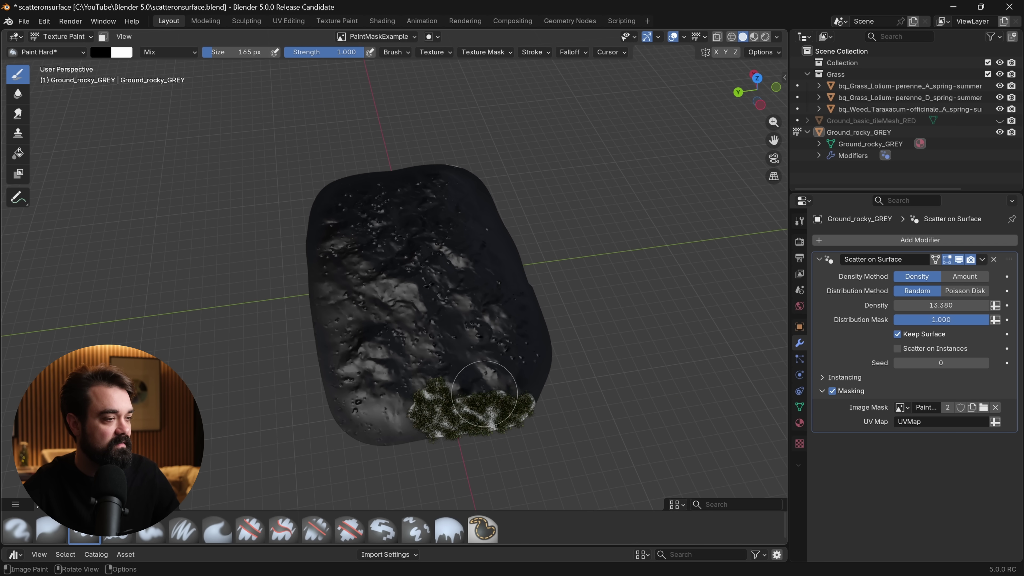
# Step: Paint white over the rock's sides and top to cover the remaining dark area
pyautogui.press('x')
pyautogui.moveTo(510, 409); pyautogui.dragTo(532, 319)
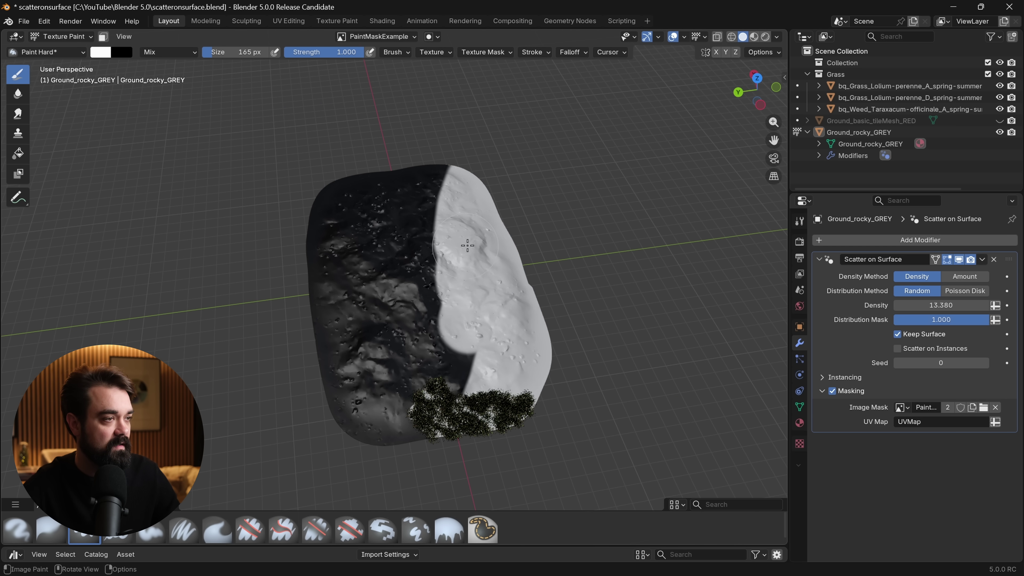
pyautogui.moveTo(481, 205)
pyautogui.mouseDown()
pyautogui.moveTo(300, 205)
pyautogui.moveTo(299, 217)
pyautogui.moveTo(355, 201)
pyautogui.moveTo(375, 235)
pyautogui.moveTo(373, 317)
pyautogui.moveTo(331, 443)
pyautogui.moveTo(401, 417)
pyautogui.moveTo(381, 428)
pyautogui.moveTo(473, 361)
pyautogui.mouseUp()
pyautogui.moveTo(474, 361)
pyautogui.mouseDown(button='middle')
pyautogui.moveTo(461, 328)
pyautogui.moveTo(435, 347)
pyautogui.mouseUp(button='middle')
pyautogui.scroll(3, 461, 327)
pyautogui.scroll(2, 419, 354)
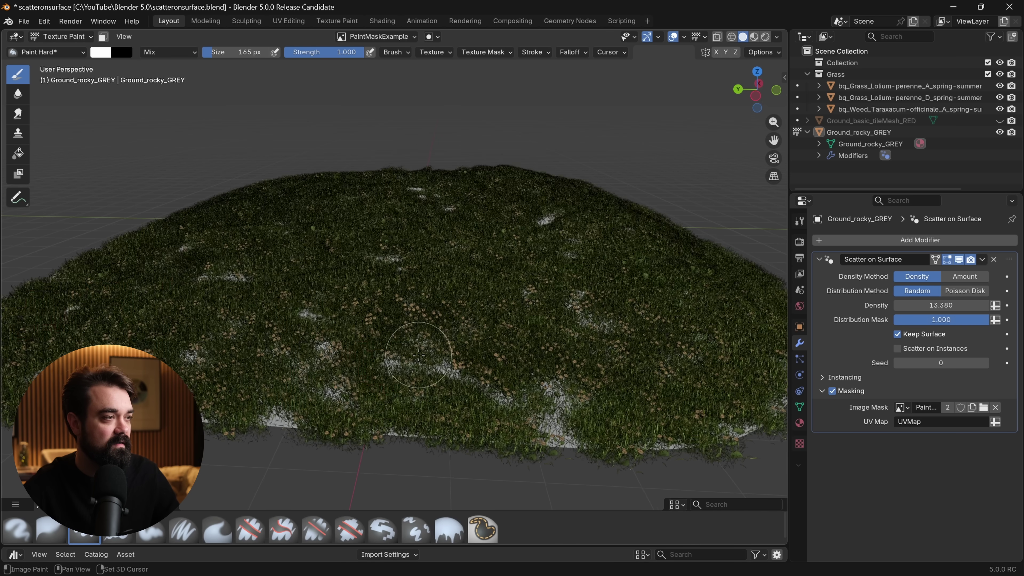
pyautogui.scroll(3, 419, 354)
# Step: Swap to black and dab several spots to clear bare patches of grass
pyautogui.press('x')
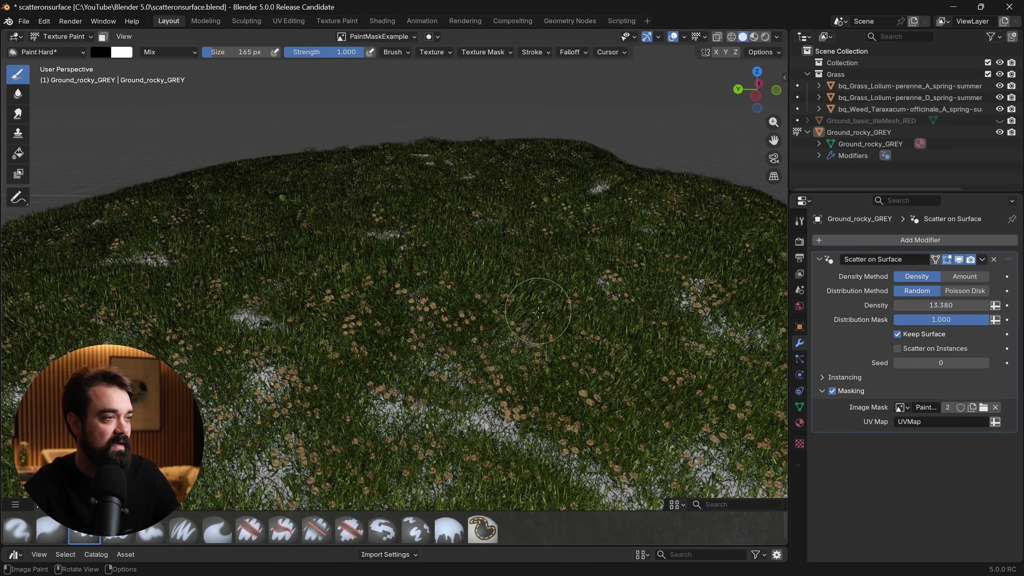
pyautogui.scroll(-5, 537, 312)
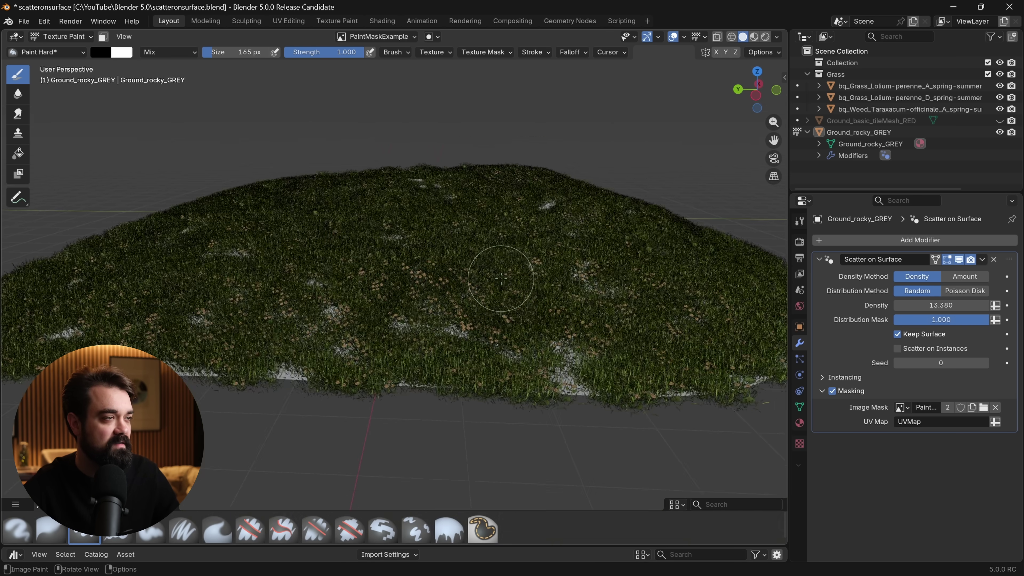
pyautogui.scroll(3, 501, 279)
pyautogui.moveTo(453, 205); pyautogui.dragTo(408, 197)
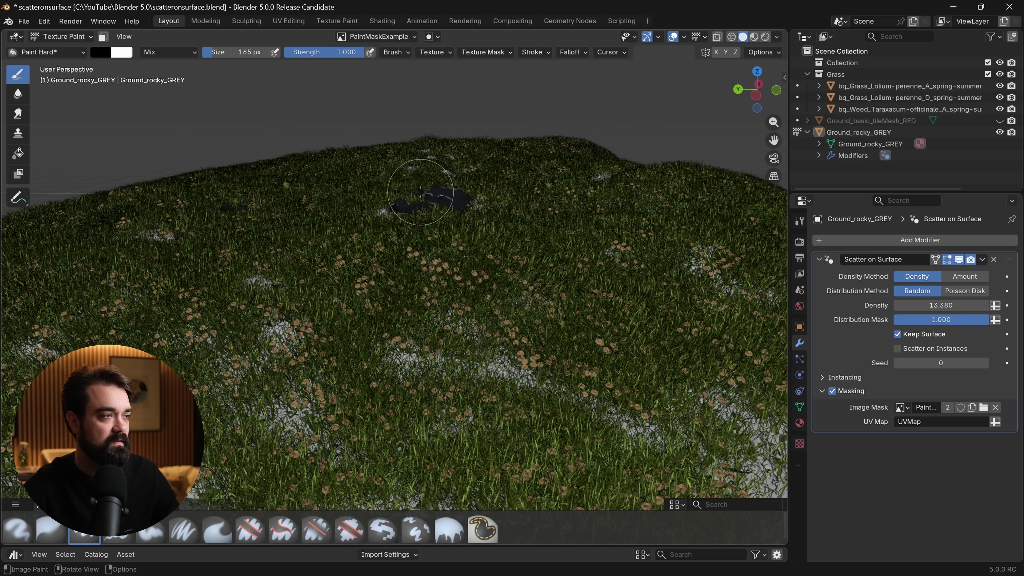
pyautogui.click(379, 165)
pyautogui.click(282, 177)
pyautogui.click(254, 210)
pyautogui.click(523, 161)
pyautogui.click(605, 208)
pyautogui.click(332, 276)
pyautogui.click(156, 278)
pyautogui.click(532, 300)
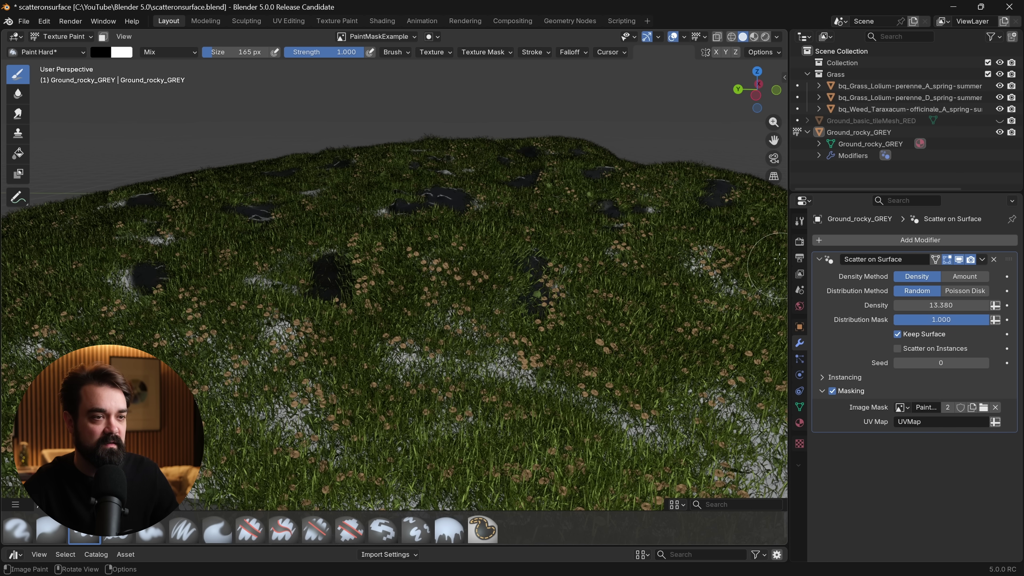
pyautogui.click(799, 305)
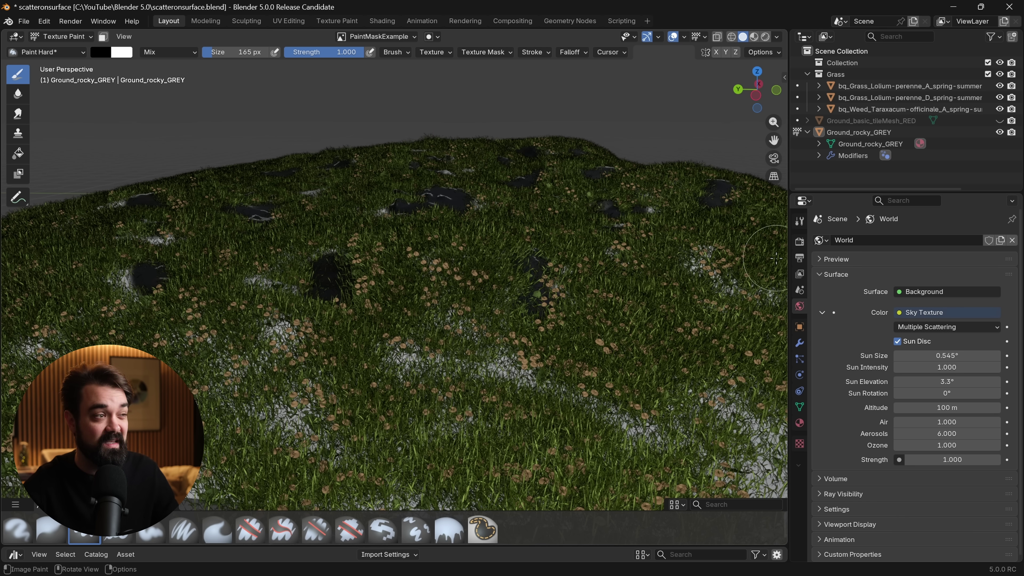
pyautogui.click(765, 37)
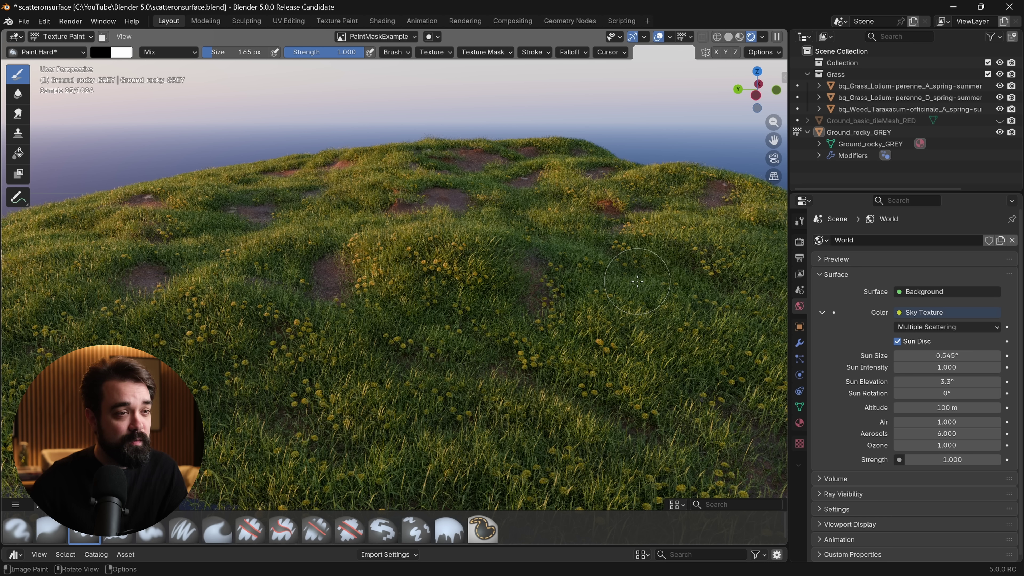
pyautogui.click(799, 342)
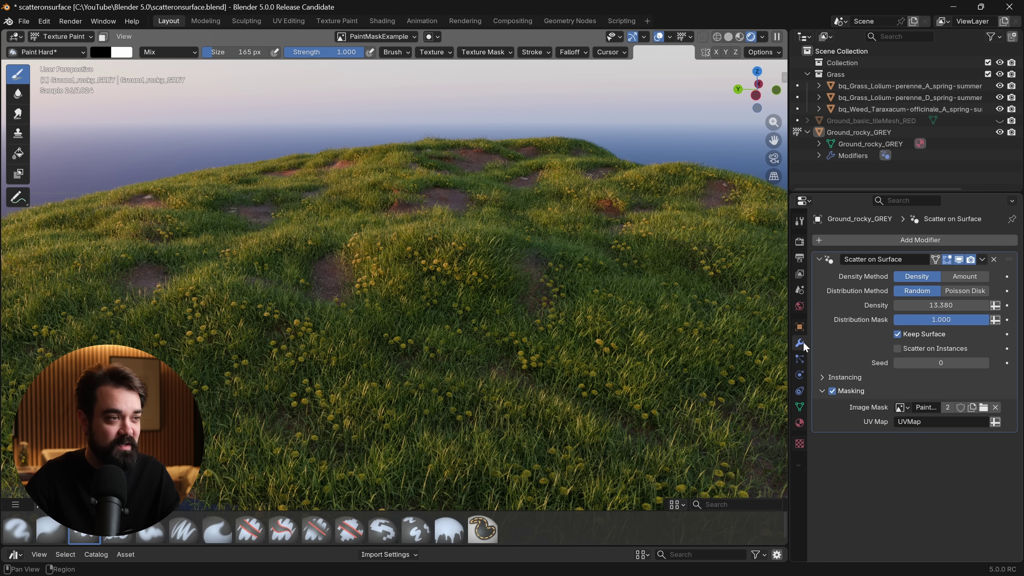
# Step: Switch the viewport back to Solid shading and orbit the view
pyautogui.click(730, 35)
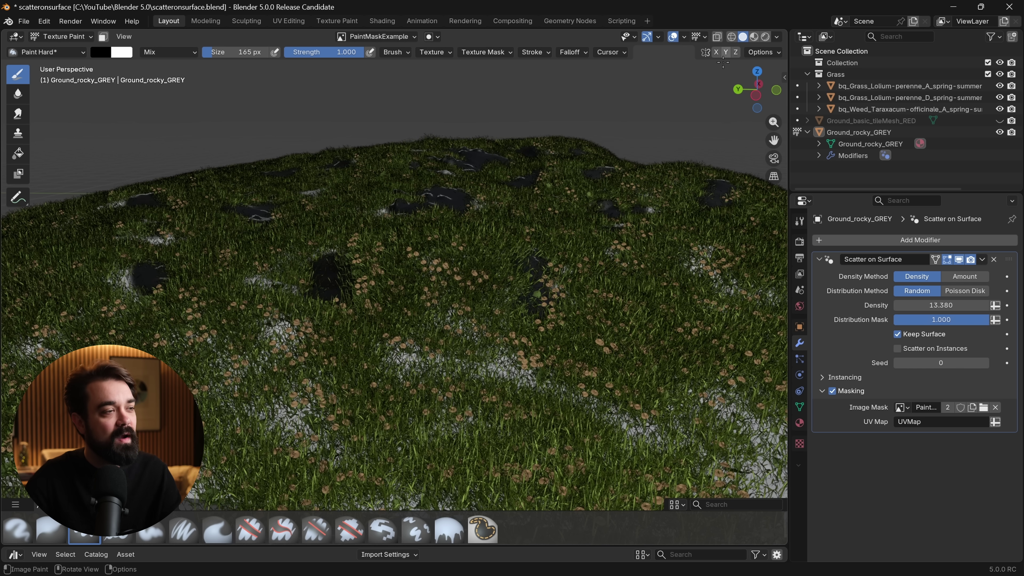
pyautogui.moveTo(403, 246)
pyautogui.mouseDown(button='middle')
pyautogui.moveTo(422, 254)
pyautogui.moveTo(433, 291)
pyautogui.mouseUp(button='middle')
pyautogui.scroll(-5, 422, 255)
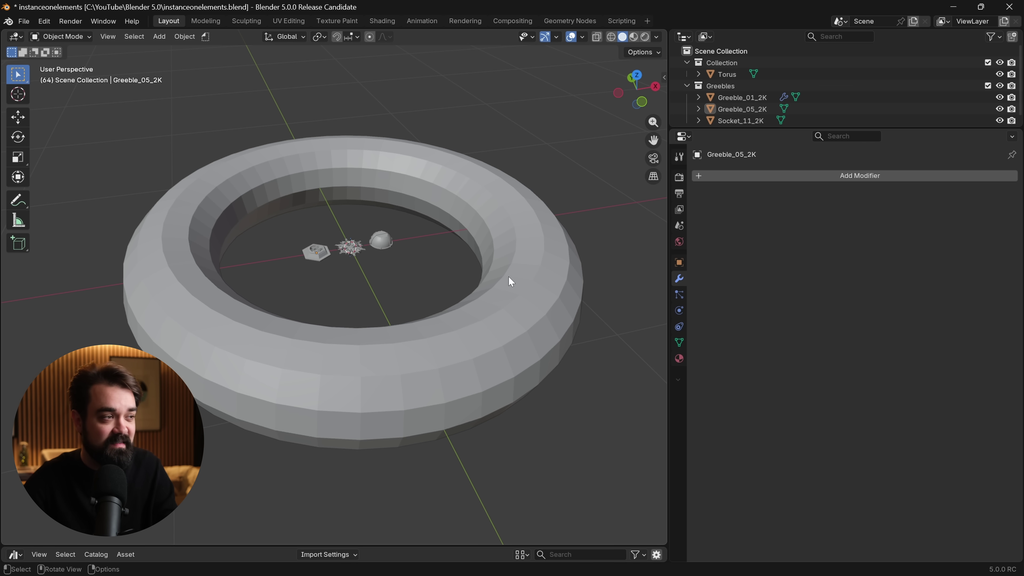
# Step: Browse the modifier list, then select the Greeble_05_2K piece and the Torus in turn
pyautogui.click(837, 176)
pyautogui.moveTo(802, 201)
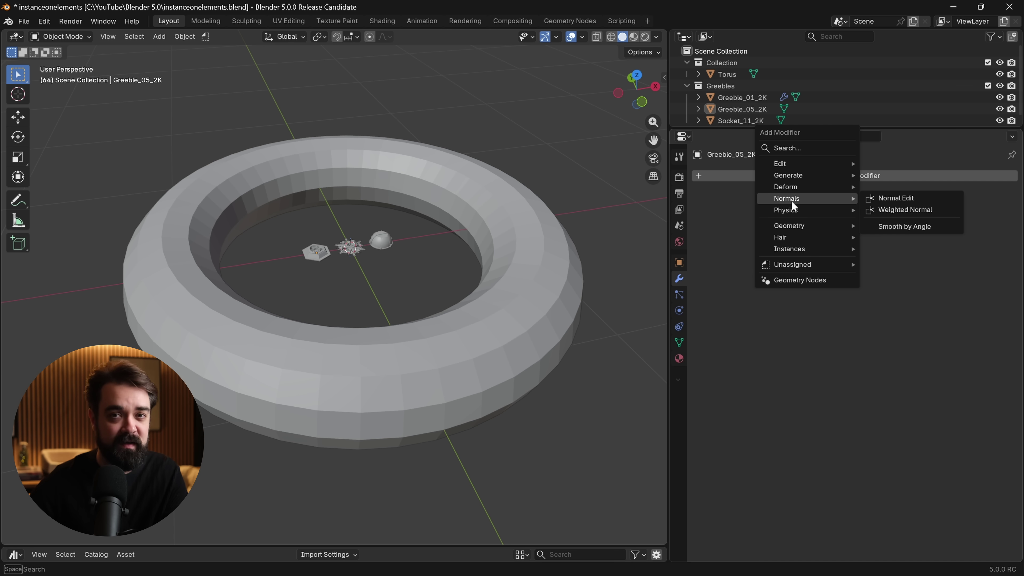
pyautogui.click(318, 259)
pyautogui.click(347, 349)
pyautogui.moveTo(285, 393); pyautogui.dragTo(314, 331, button='middle')
pyautogui.click(318, 257)
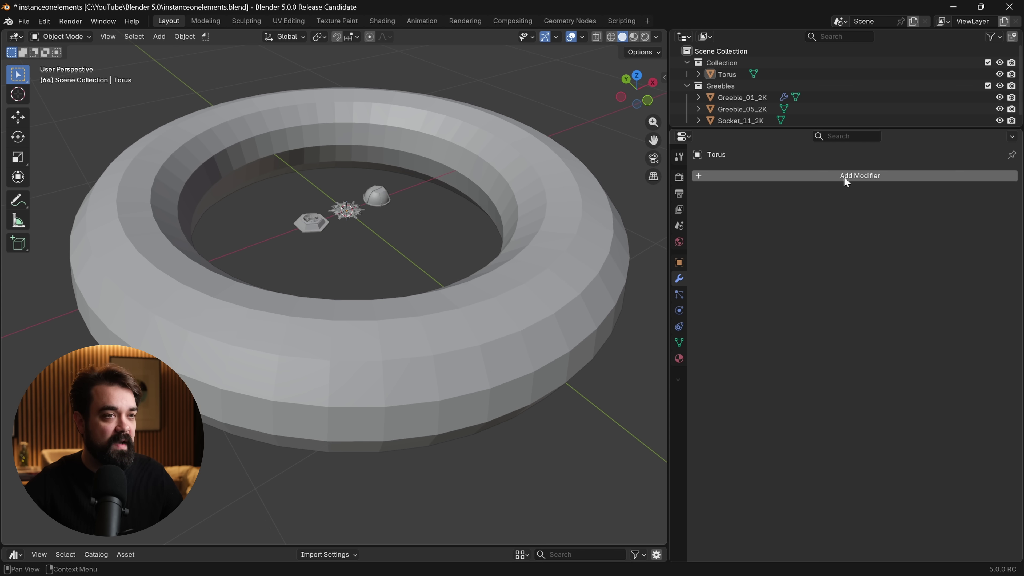
# Step: Open the Torus's Add Modifier menu at the Instances category
pyautogui.click(851, 175)
pyautogui.moveTo(811, 84)
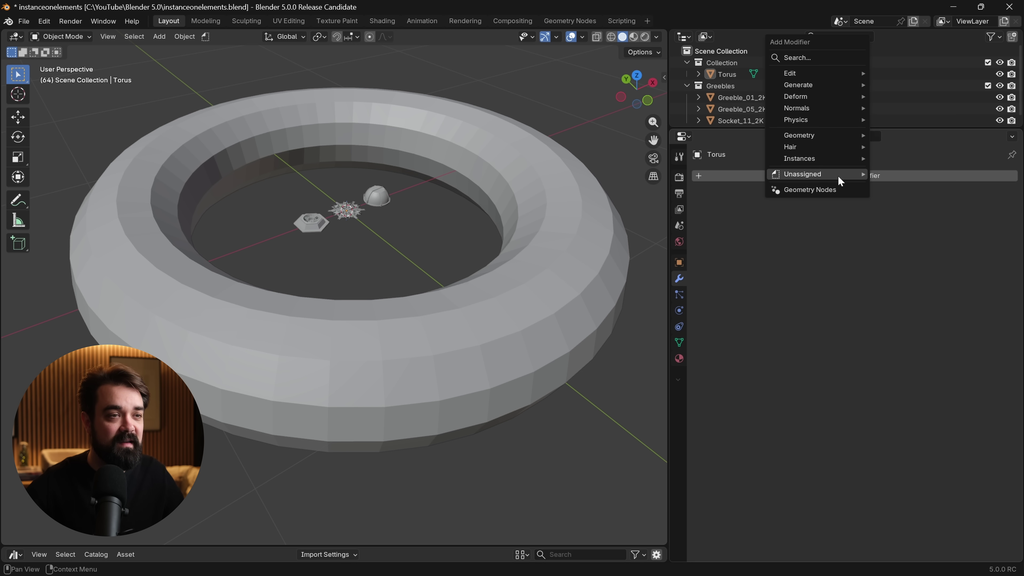
pyautogui.moveTo(813, 158)
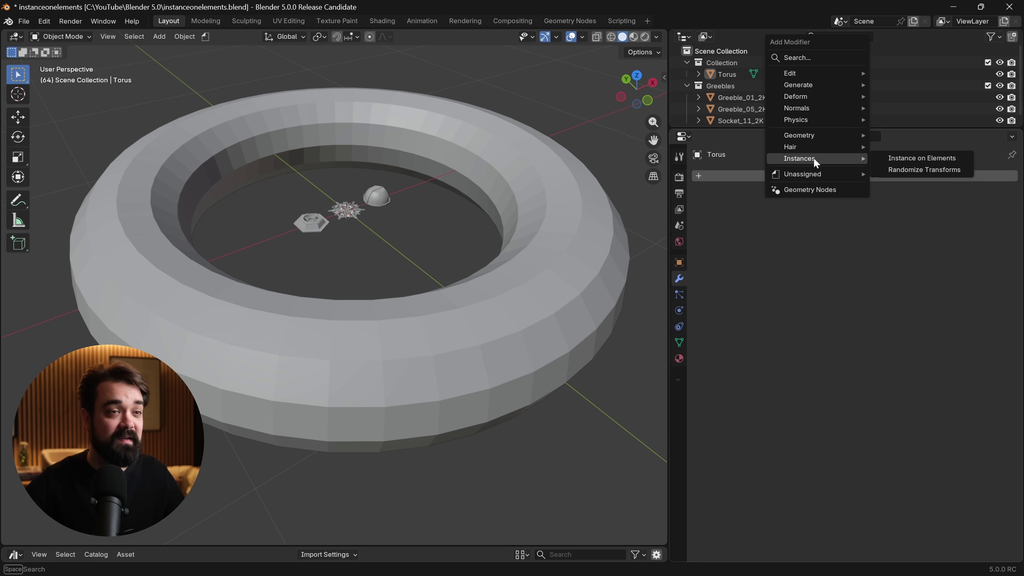
# Step: Add Instance on Elements to the torus, instancing the hexagon Greeble_05_2K
pyautogui.click(914, 157)
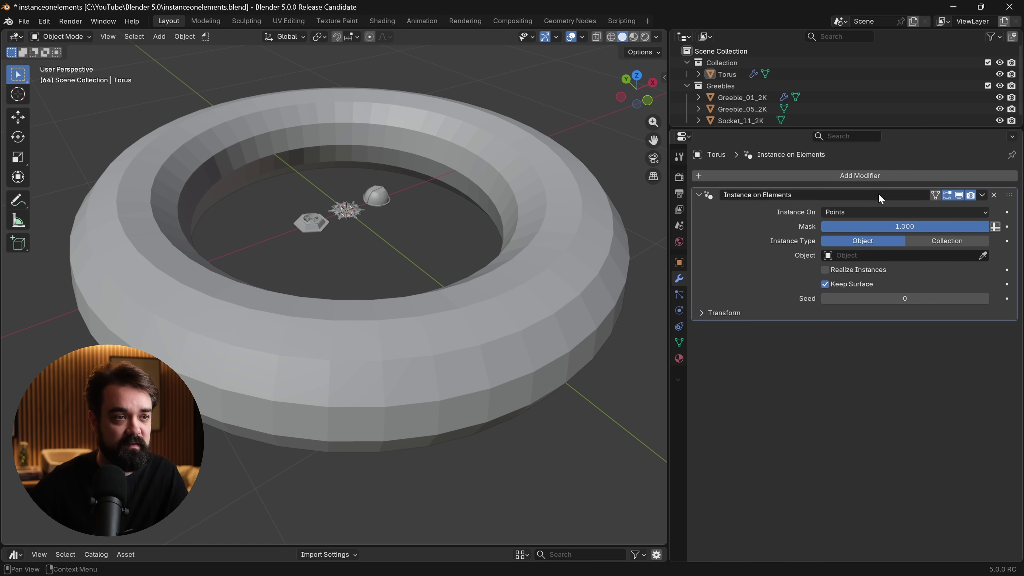
pyautogui.click(982, 255)
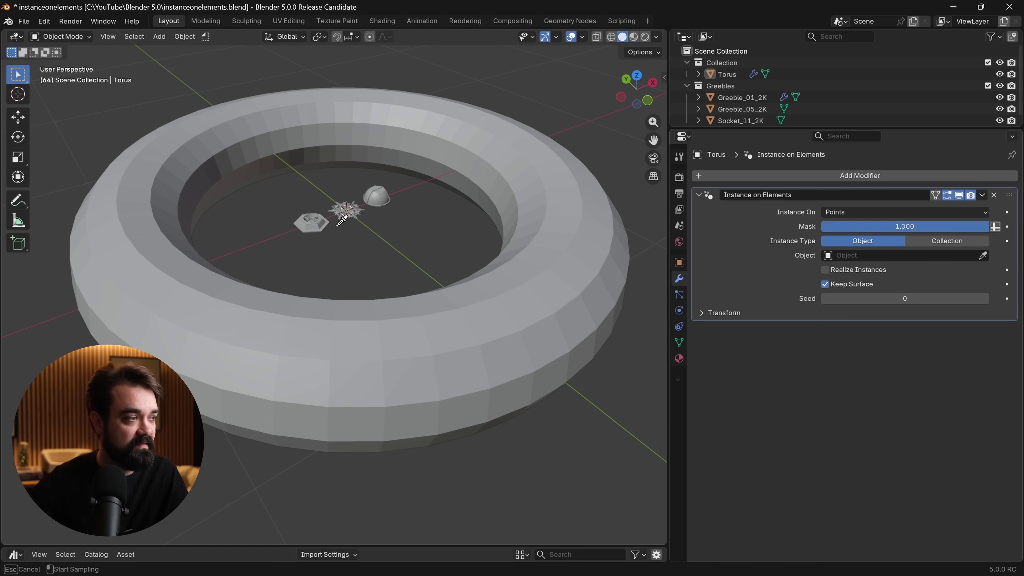
pyautogui.click(312, 221)
pyautogui.moveTo(437, 308); pyautogui.dragTo(424, 284, button='middle')
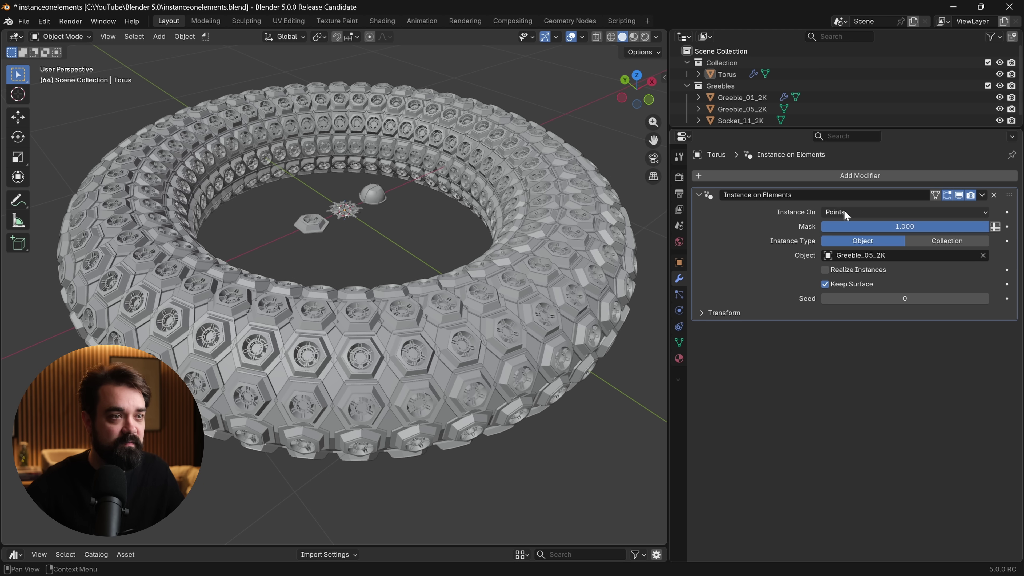
# Step: Try Edges and Faces as the instance elements, then settle back on Points
pyautogui.click(835, 212)
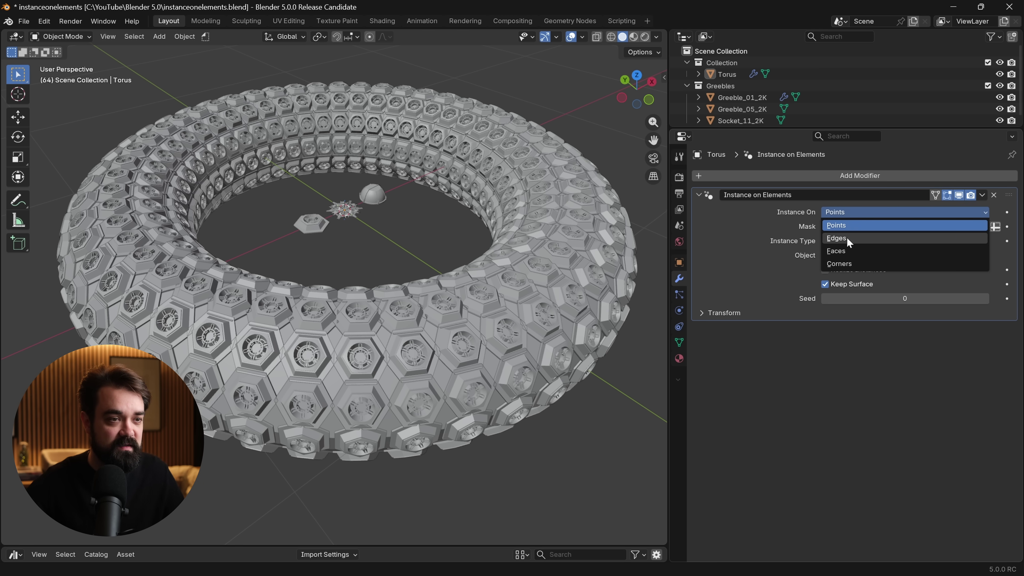
pyautogui.click(839, 238)
pyautogui.click(849, 212)
pyautogui.click(836, 251)
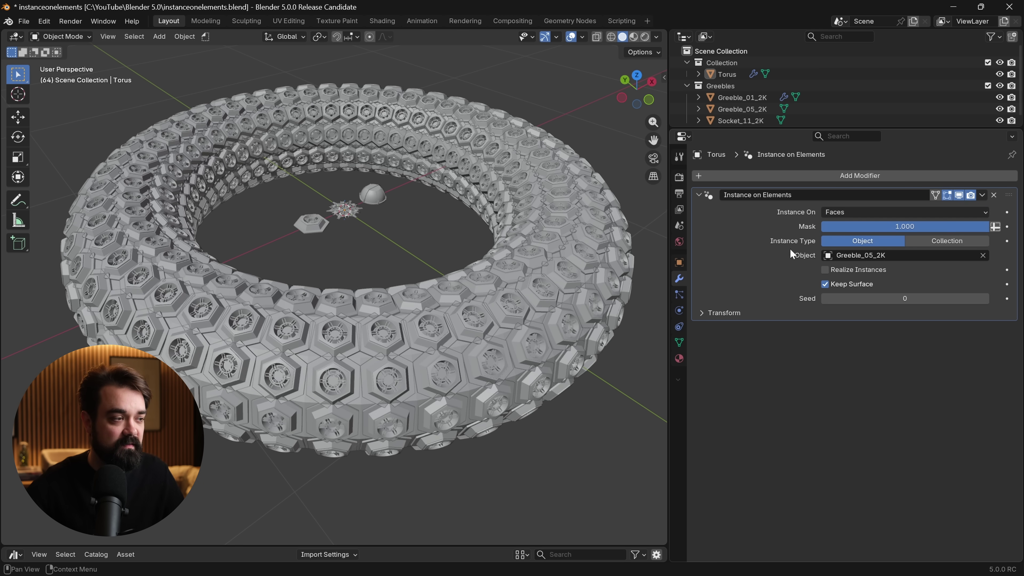
pyautogui.click(818, 214)
pyautogui.click(837, 220)
# Step: Lower the Mask to 0.457 and shrink the greebles to scale 0.570
pyautogui.moveTo(967, 227); pyautogui.dragTo(898, 227)
pyautogui.click(703, 313)
pyautogui.moveTo(901, 357); pyautogui.dragTo(867, 381)
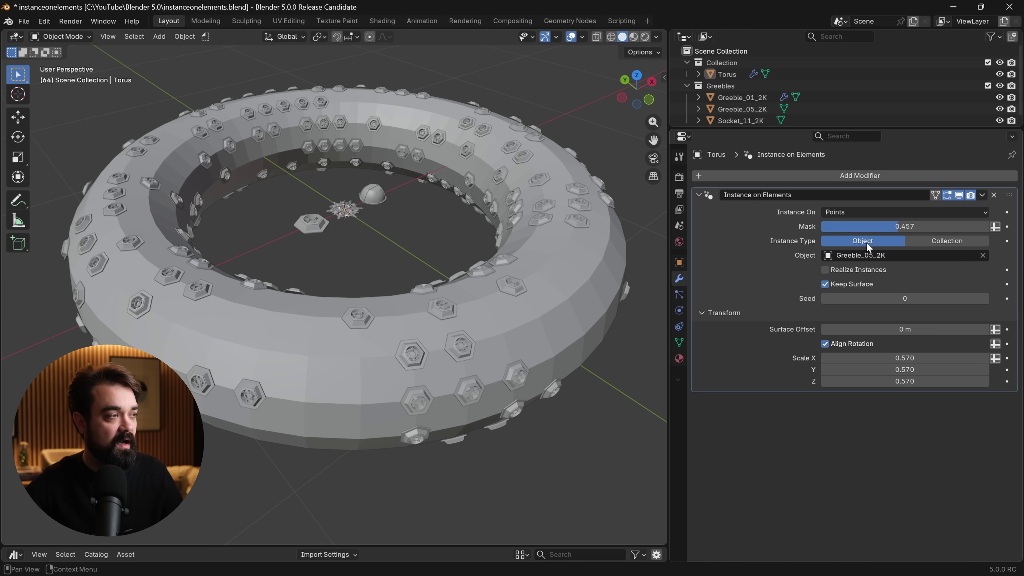
pyautogui.moveTo(311, 271); pyautogui.dragTo(341, 269, button='middle')
# Step: Clear the single instanced object and switch Instance Type to Collection
pyautogui.click(982, 255)
pyautogui.click(958, 242)
pyautogui.click(860, 255)
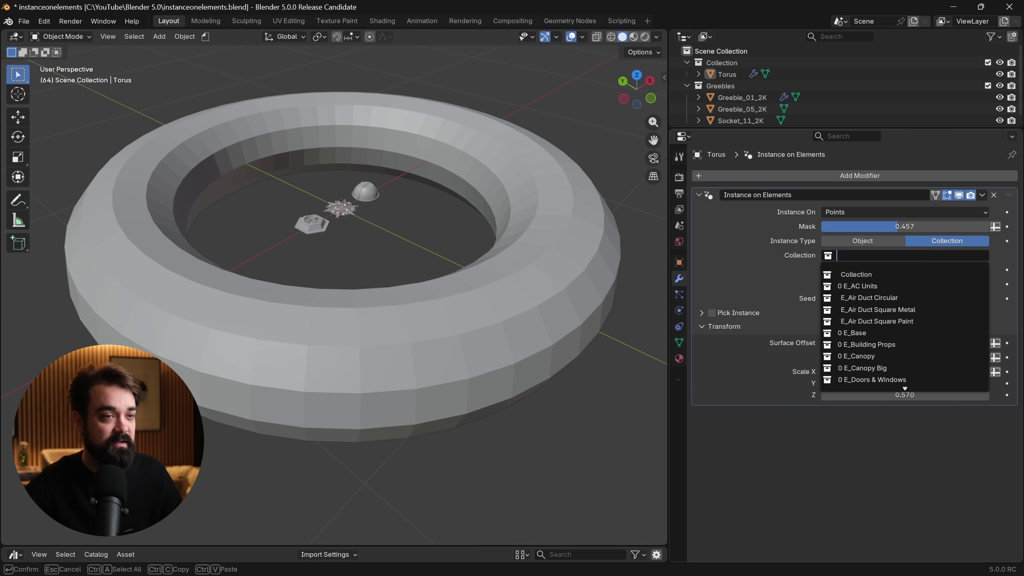
# Step: Instance the Greebles collection with Pick Instance enabled to mix its pieces
pyautogui.write('gre')
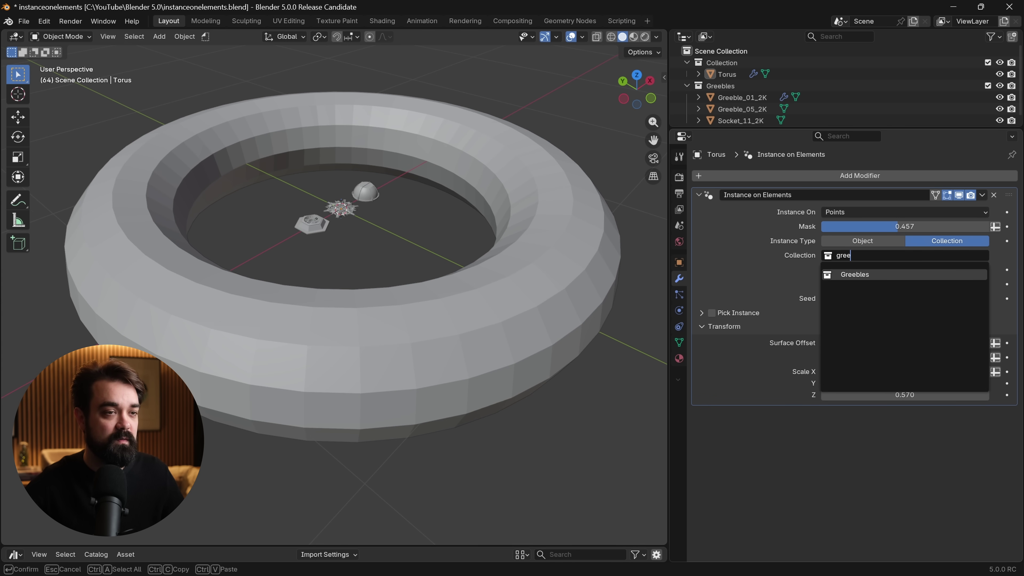
pyautogui.write('e')
pyautogui.press('Return')
pyautogui.moveTo(486, 298)
pyautogui.mouseDown(button='middle')
pyautogui.moveTo(440, 291)
pyautogui.moveTo(504, 305)
pyautogui.mouseUp(button='middle')
pyautogui.click(710, 313)
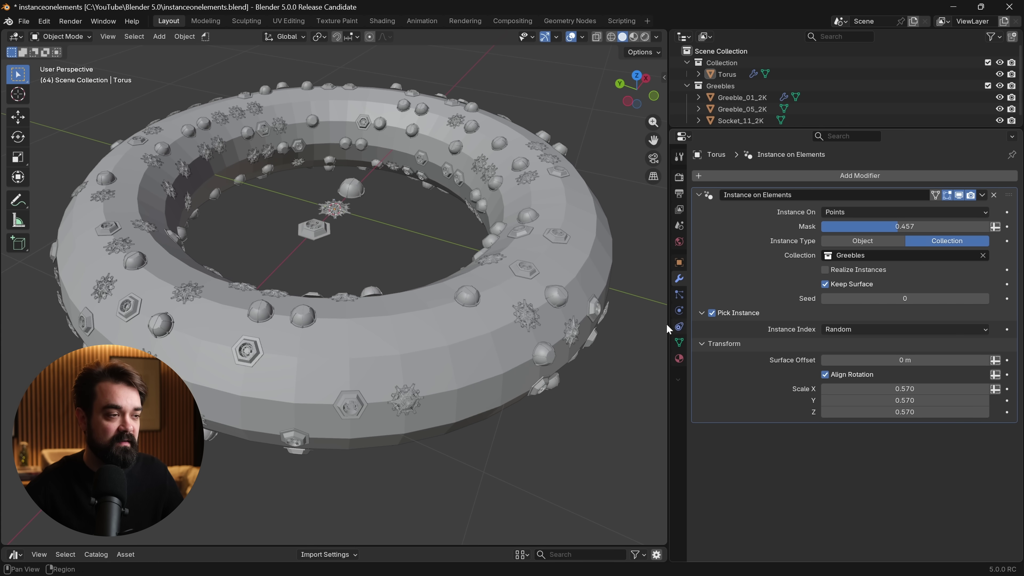
pyautogui.moveTo(443, 293); pyautogui.dragTo(418, 288, button='middle')
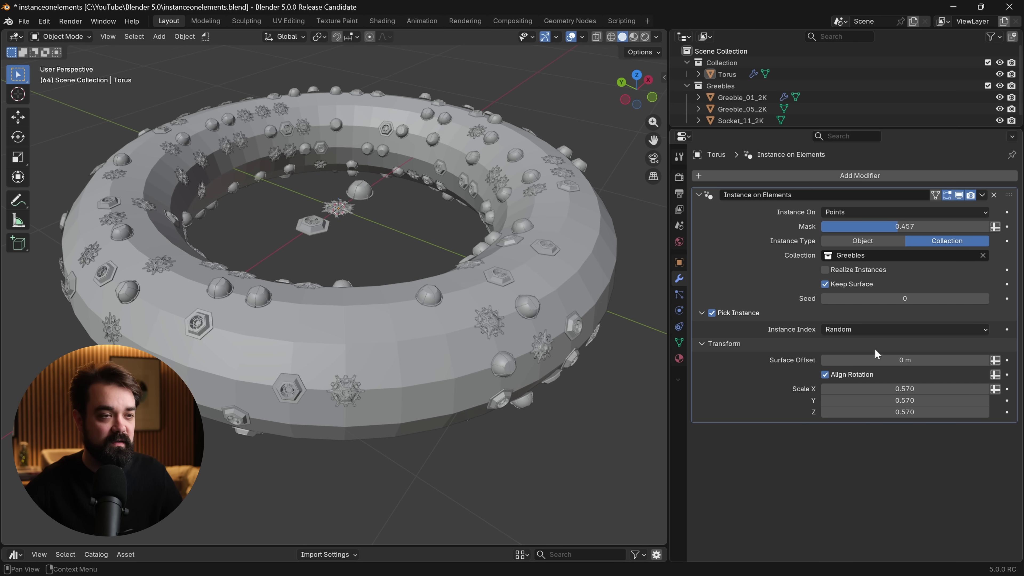
# Step: Thin out the greebles by lowering the Mask to 0.386
pyautogui.moveTo(403, 283); pyautogui.dragTo(379, 282, button='middle')
pyautogui.moveTo(895, 227); pyautogui.dragTo(877, 226)
pyautogui.moveTo(343, 282); pyautogui.dragTo(479, 313, button='middle')
pyautogui.scroll(4, 441, 315)
# Step: Set Instance Index to Sequence and raise the Mask back to 1.000
pyautogui.click(865, 329)
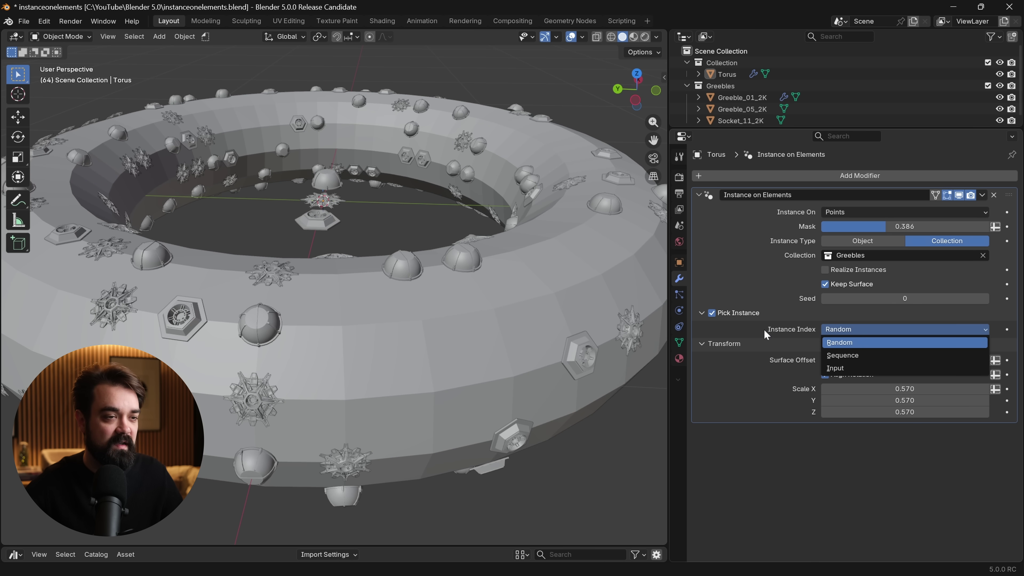
pyautogui.click(843, 354)
pyautogui.moveTo(516, 339); pyautogui.dragTo(540, 331, button='middle')
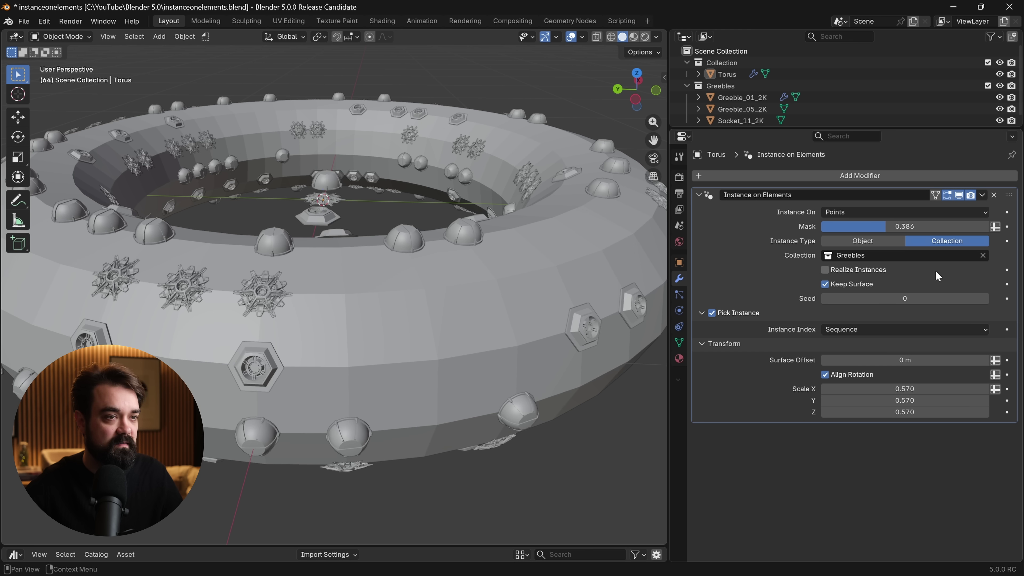
pyautogui.moveTo(904, 226); pyautogui.dragTo(987, 226)
pyautogui.moveTo(343, 292); pyautogui.dragTo(456, 277, button='middle')
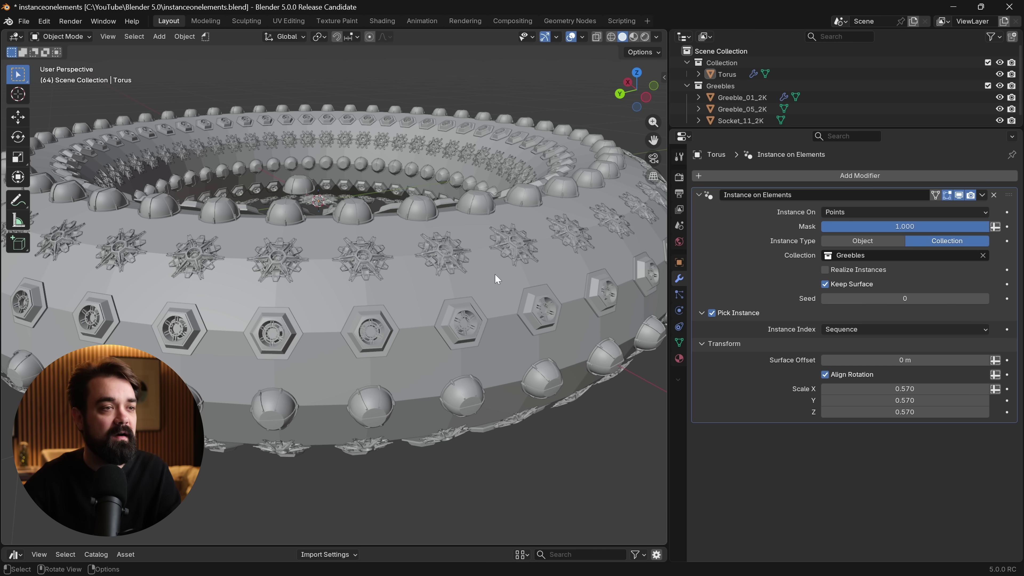
pyautogui.moveTo(464, 309); pyautogui.dragTo(321, 319, button='middle')
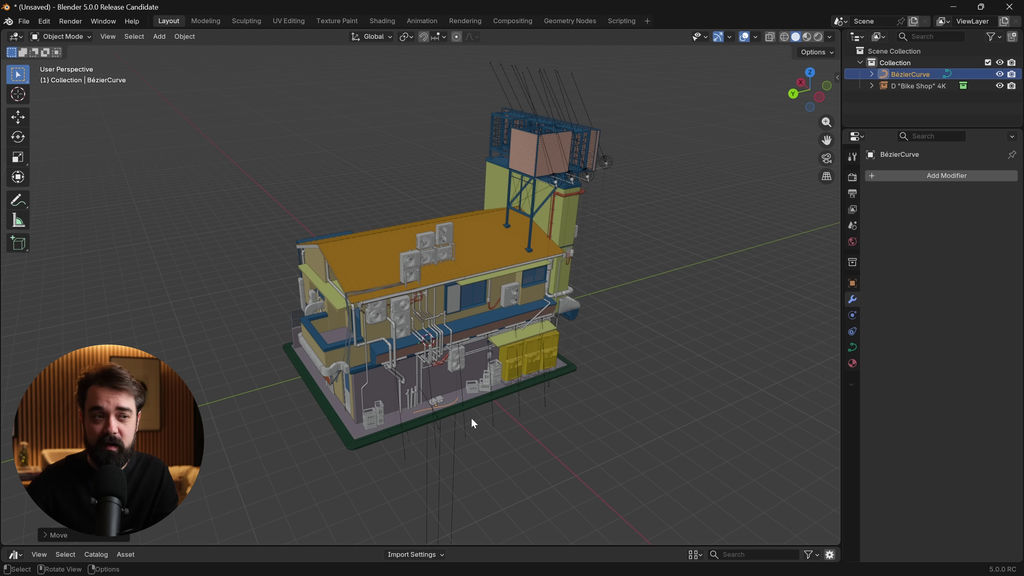
# Step: Add a Curve to Tube modifier to the BézierCurve and thin it to scale 0.037 m
pyautogui.scroll(5, 451, 453)
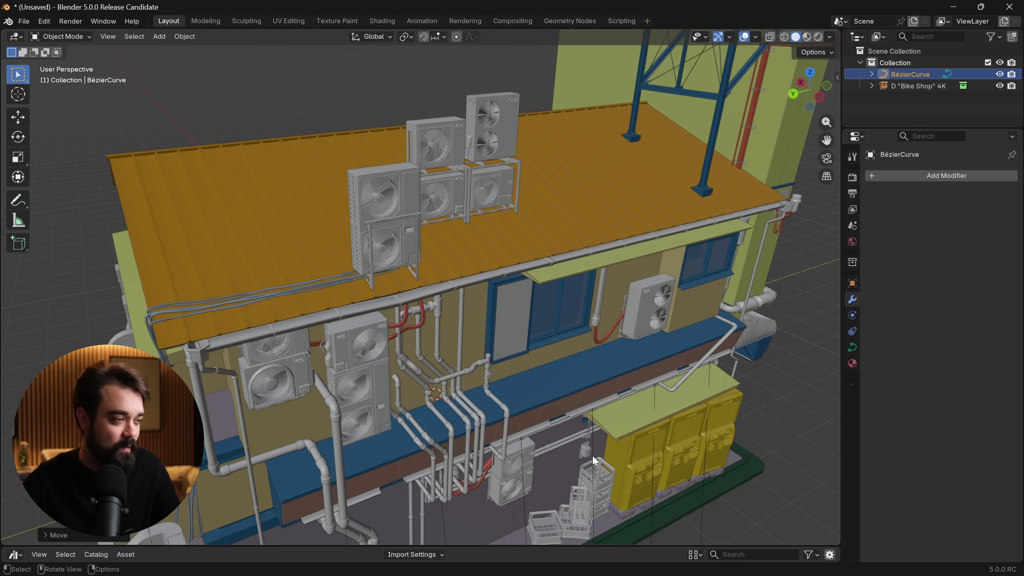
pyautogui.scroll(6, 583, 454)
pyautogui.keyDown('shift'); pyautogui.moveTo(564, 427); pyautogui.dragTo(434, 350, button='middle'); pyautogui.keyUp('shift')
pyautogui.scroll(3, 451, 299)
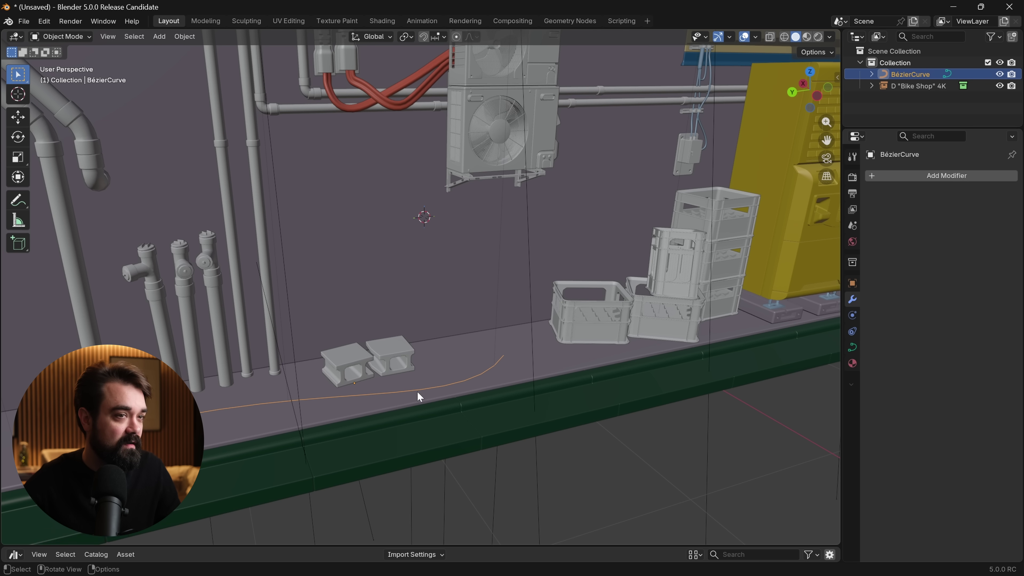
pyautogui.keyDown('shift'); pyautogui.moveTo(419, 395); pyautogui.dragTo(451, 397, button='middle'); pyautogui.keyUp('shift')
pyautogui.click(957, 176)
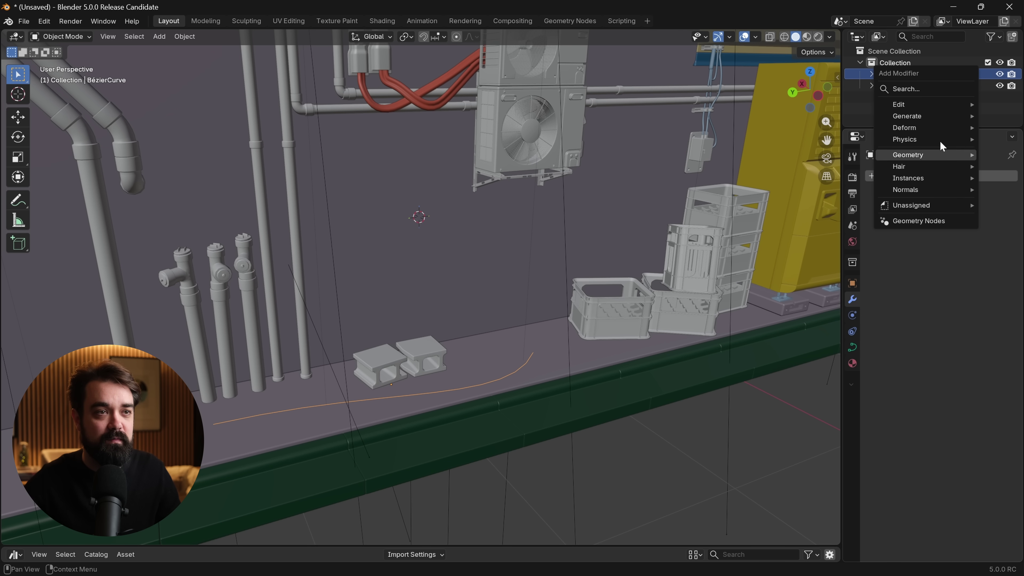
pyautogui.moveTo(937, 120)
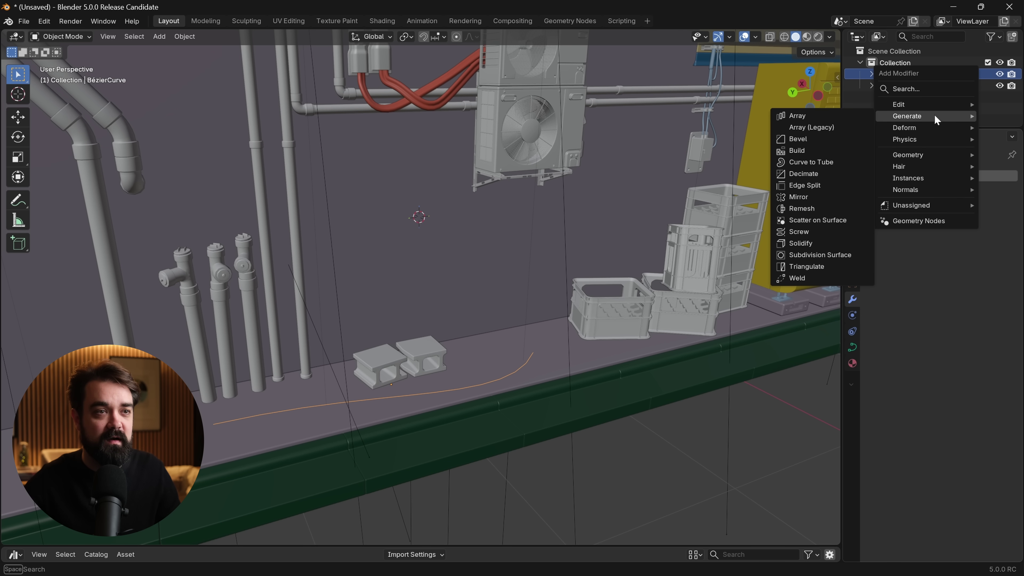
pyautogui.click(819, 163)
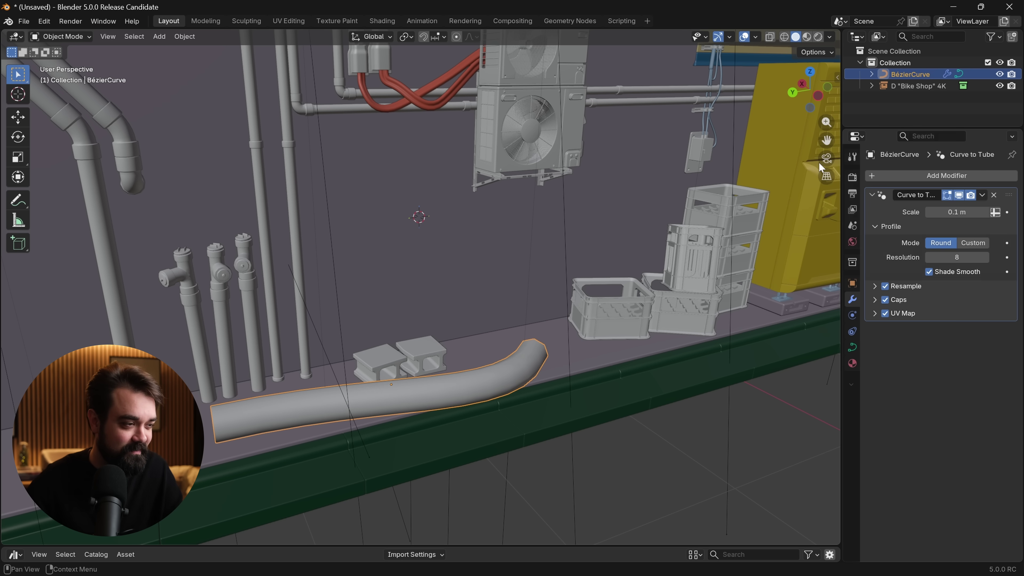
pyautogui.moveTo(414, 361); pyautogui.dragTo(455, 355, button='middle')
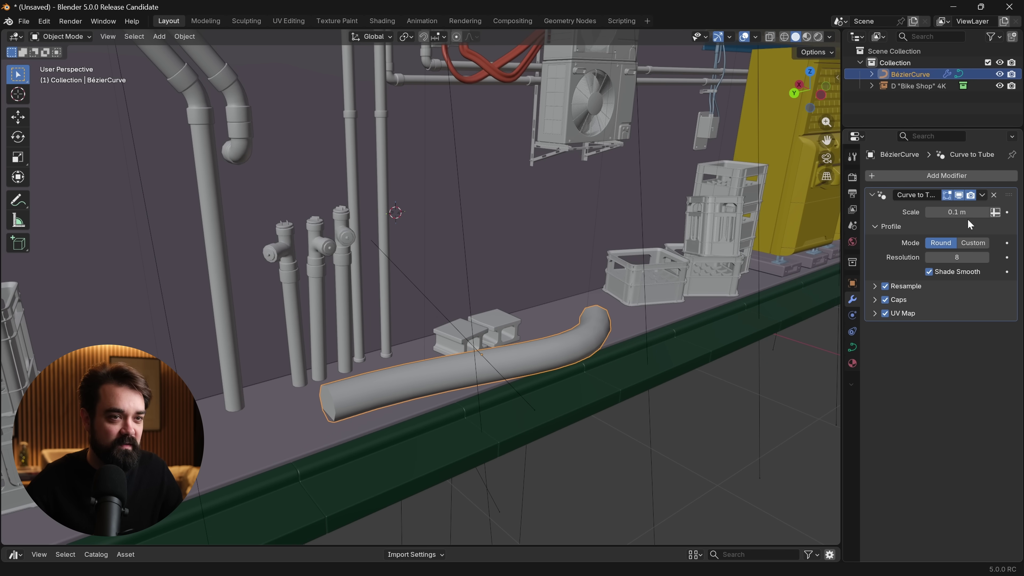
pyautogui.moveTo(957, 212); pyautogui.dragTo(928, 212)
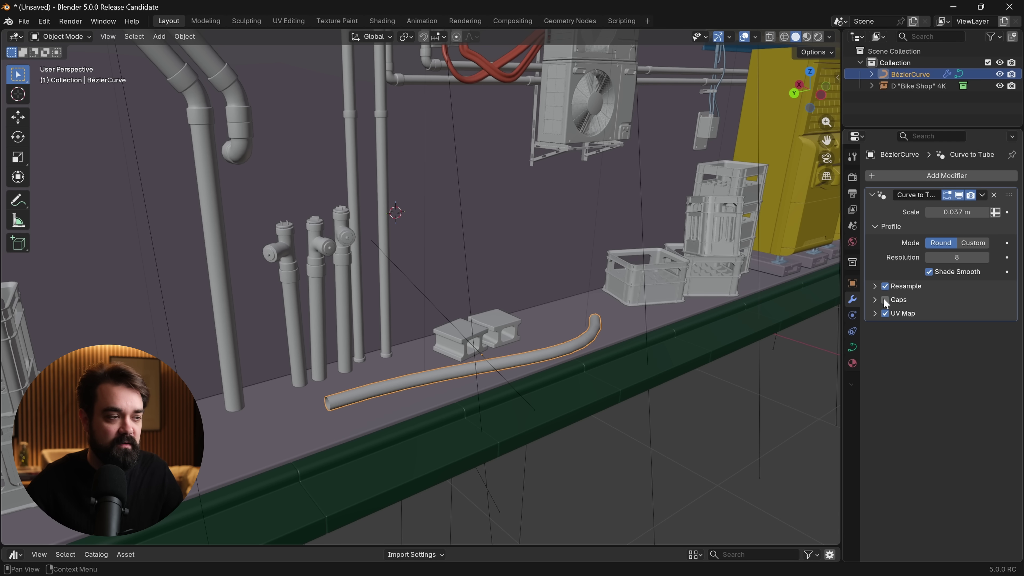
# Step: Try Round end caps, then set the tube's cap type to Flat
pyautogui.click(874, 300)
pyautogui.click(934, 316)
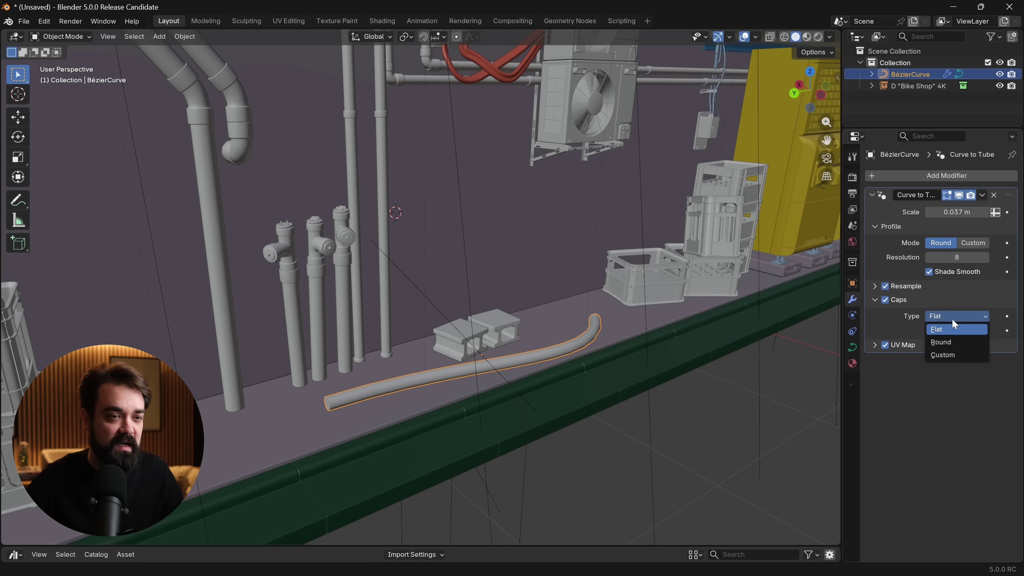
pyautogui.click(941, 341)
pyautogui.click(944, 312)
pyautogui.click(944, 329)
pyautogui.scroll(2, 563, 414)
pyautogui.keyDown('shift'); pyautogui.moveTo(563, 414); pyautogui.dragTo(562, 318, button='middle'); pyautogui.keyUp('shift')
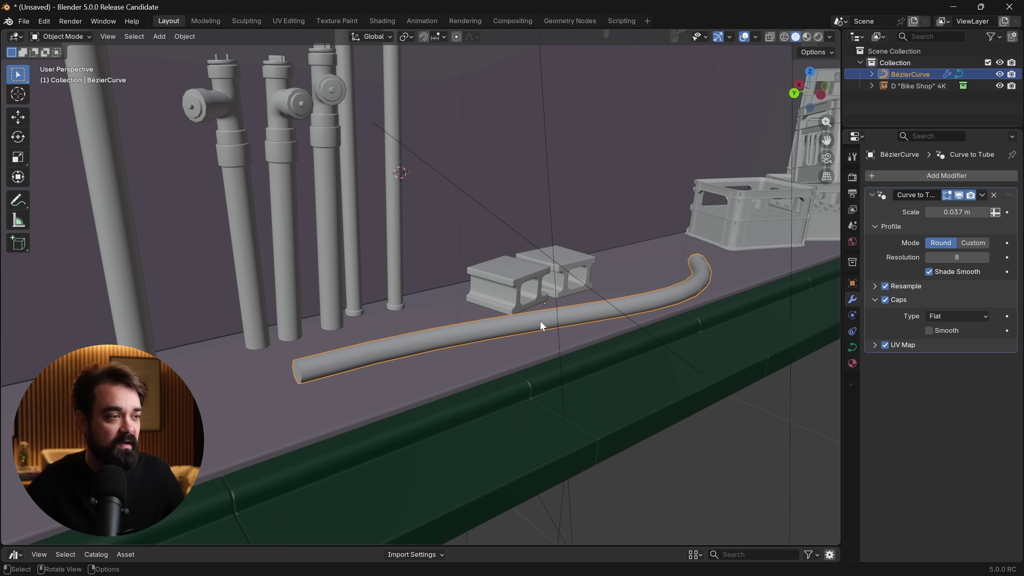
# Step: Enter Edit Mode on the curve and move its end point vertically along Z
pyautogui.hotkey('ctrl', 'Tab')
pyautogui.click(610, 307)
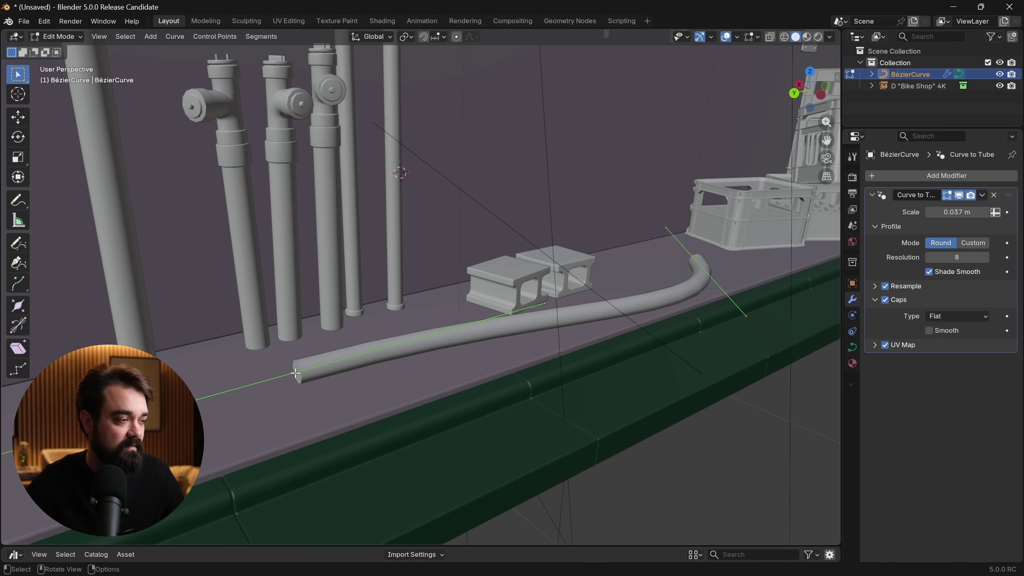
pyautogui.scroll(-5, 426, 415)
pyautogui.moveTo(426, 415); pyautogui.dragTo(482, 379, button='middle')
pyautogui.press('g')
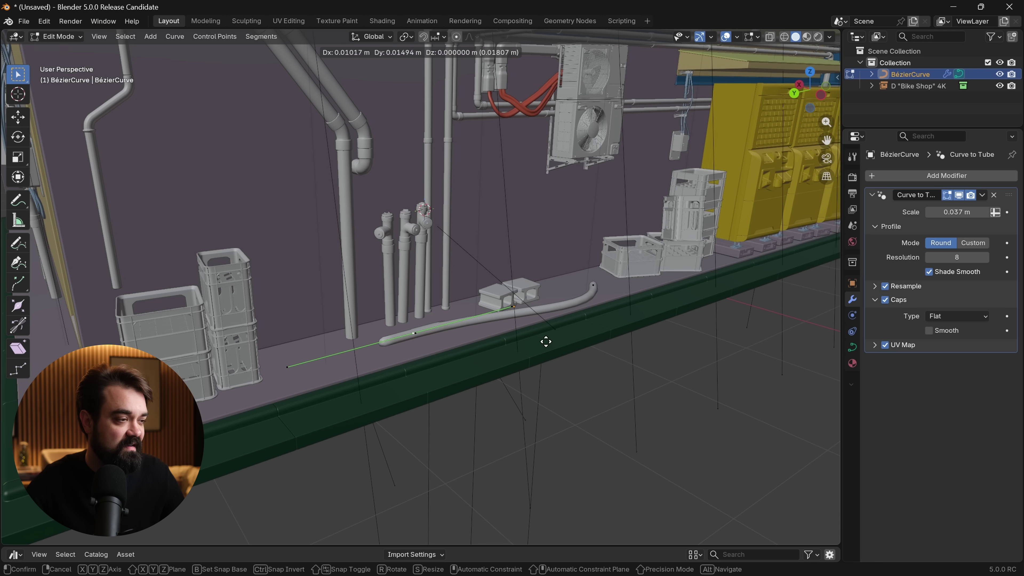
pyautogui.press('z')
pyautogui.click(293, 357)
# Step: Move the selected control point along the X axis
pyautogui.moveTo(309, 355); pyautogui.dragTo(258, 404, button='middle')
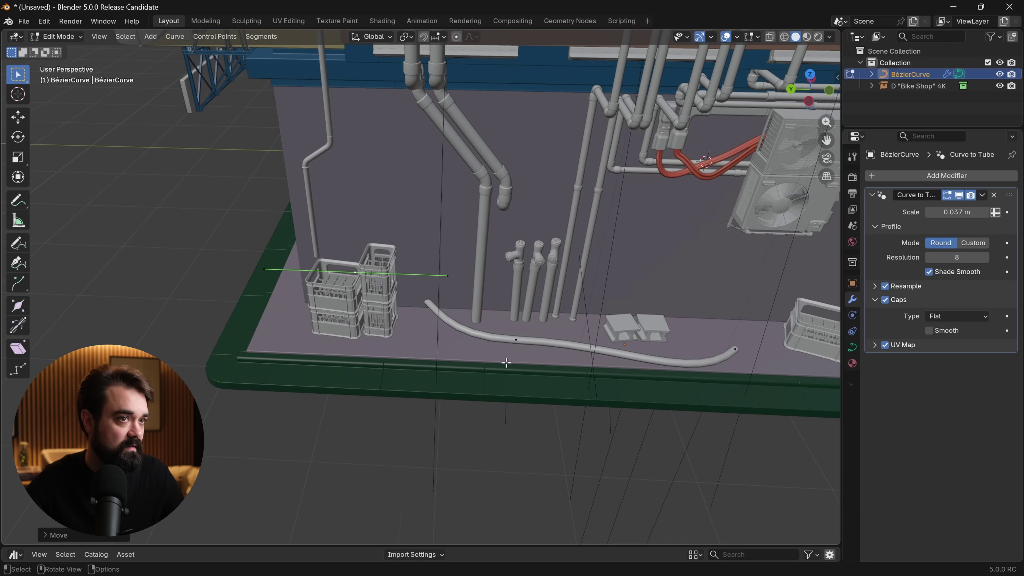
pyautogui.moveTo(498, 364); pyautogui.dragTo(441, 359, button='middle')
pyautogui.press('g')
pyautogui.press('x')
pyautogui.click(345, 362)
# Step: Reposition the curve end and another point to lengthen the pipe and bend it toward the crates
pyautogui.moveTo(345, 362); pyautogui.dragTo(539, 212, button='middle')
pyautogui.scroll(6, 578, 359)
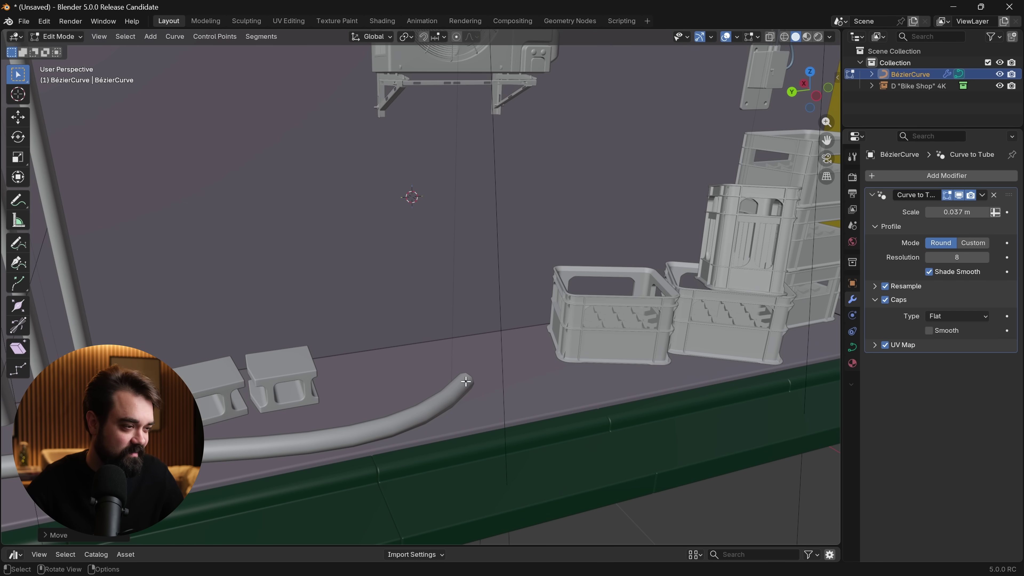
pyautogui.press('g')
pyautogui.click(544, 343)
pyautogui.moveTo(544, 342); pyautogui.dragTo(553, 383, button='middle')
pyautogui.press('g')
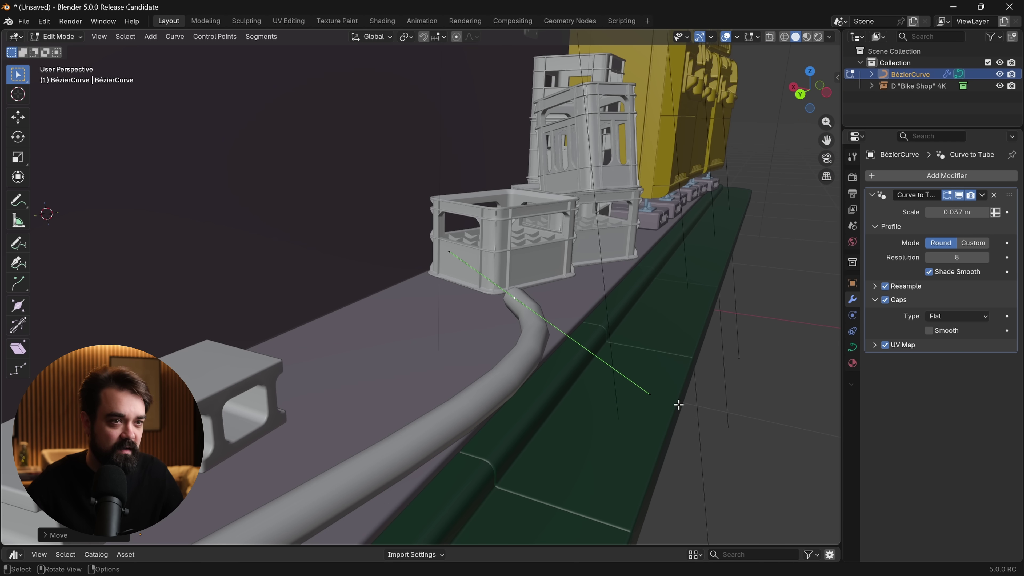
pyautogui.click(523, 404)
pyautogui.moveTo(523, 404); pyautogui.dragTo(633, 390, button='middle')
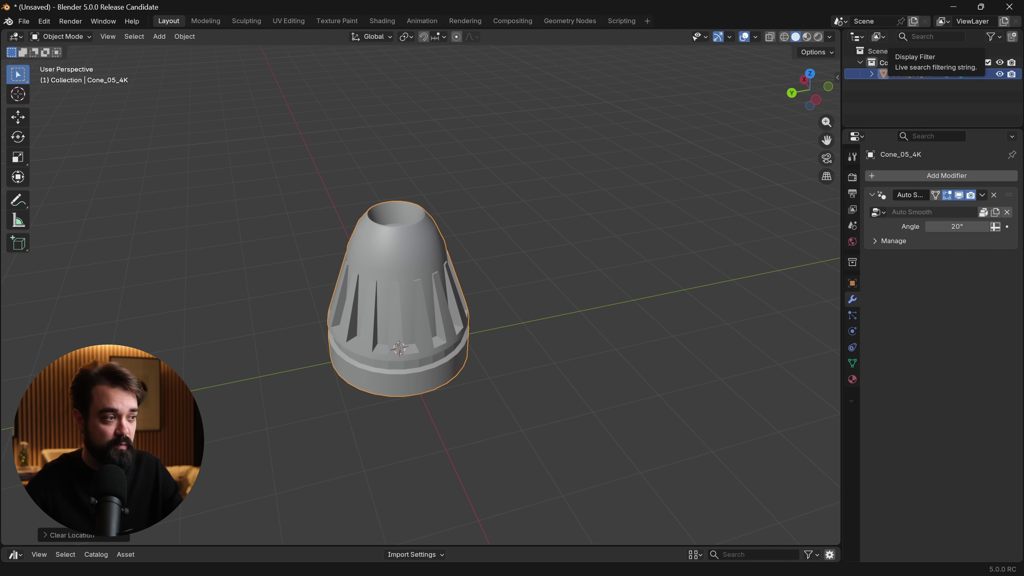
# Step: Add a Lattice fitted around Cone_05_4K with Lattice Deform Selected
pyautogui.moveTo(410, 296); pyautogui.dragTo(490, 259, button='middle')
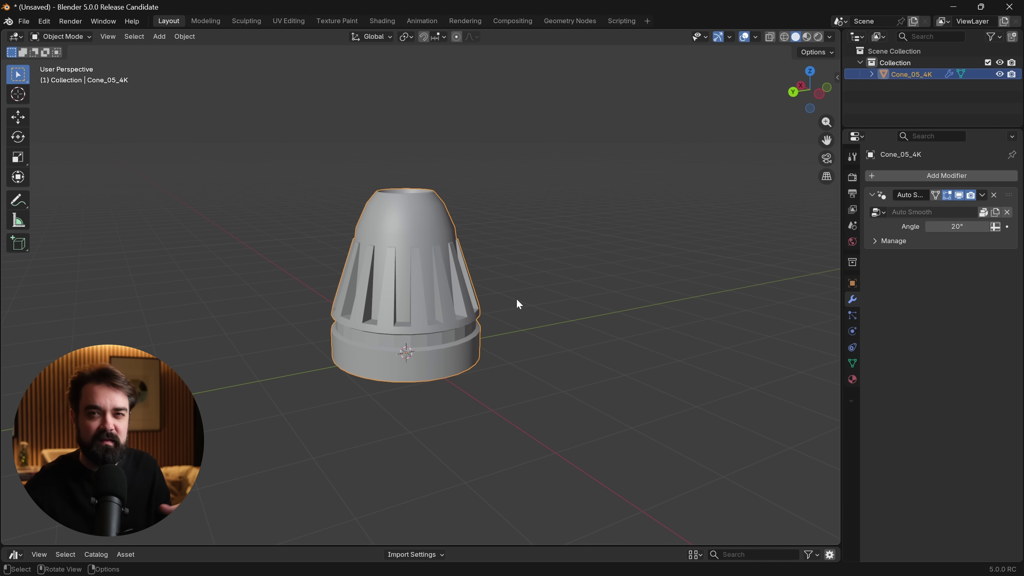
pyautogui.rightClick(461, 271)
pyautogui.press('Escape')
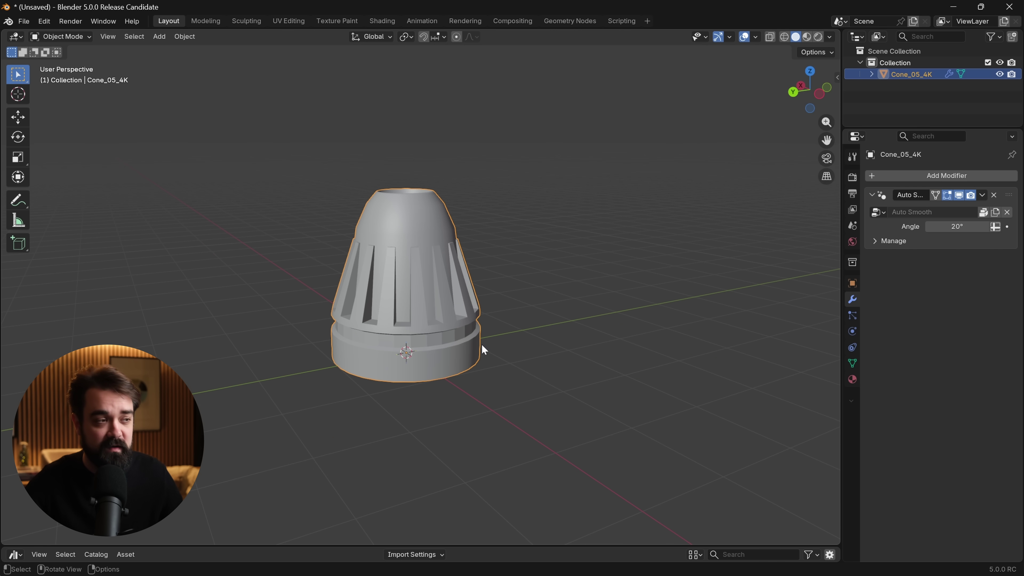
pyautogui.moveTo(405, 298); pyautogui.dragTo(405, 314, button='middle')
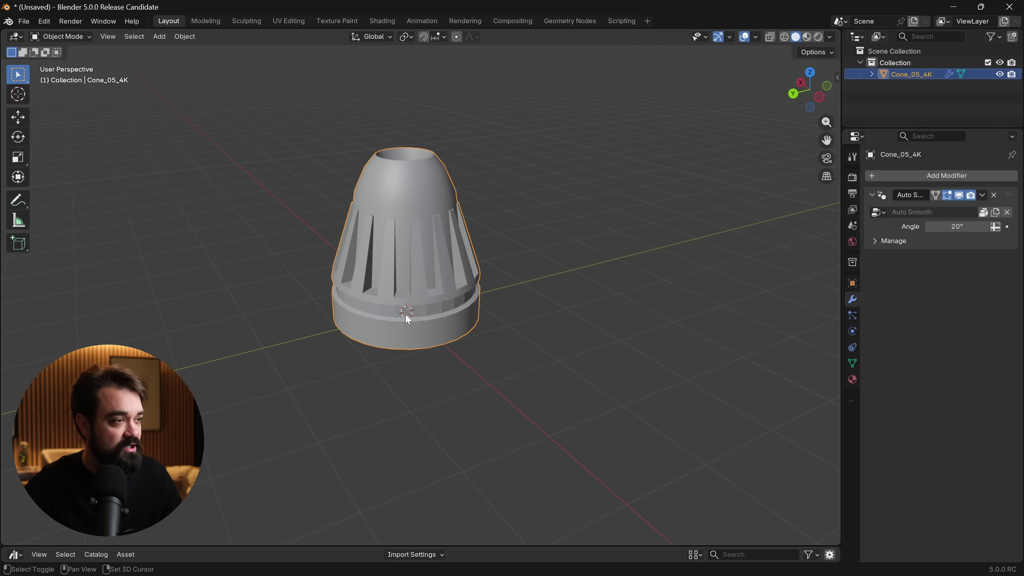
pyautogui.hotkey('shift', 'a')
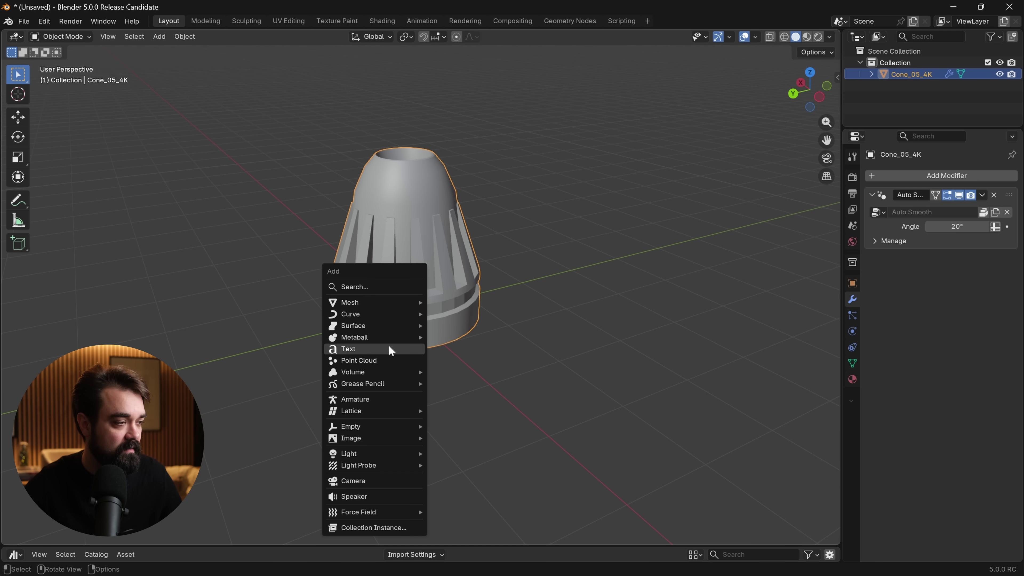
pyautogui.moveTo(380, 412)
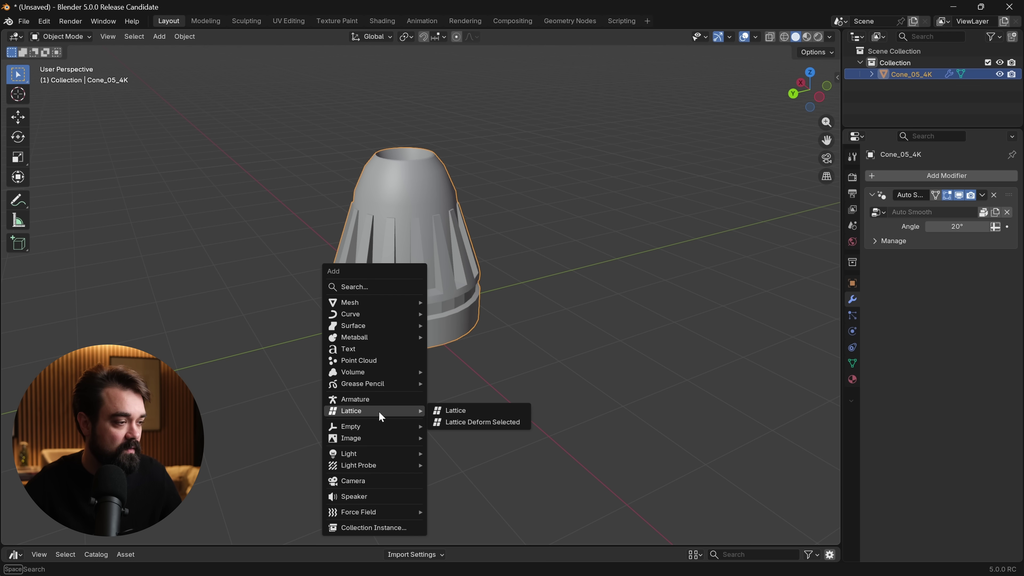
pyautogui.click(492, 422)
# Step: Set the lattice's Resolution V and W to 4
pyautogui.moveTo(450, 376); pyautogui.dragTo(36, 544, button='middle')
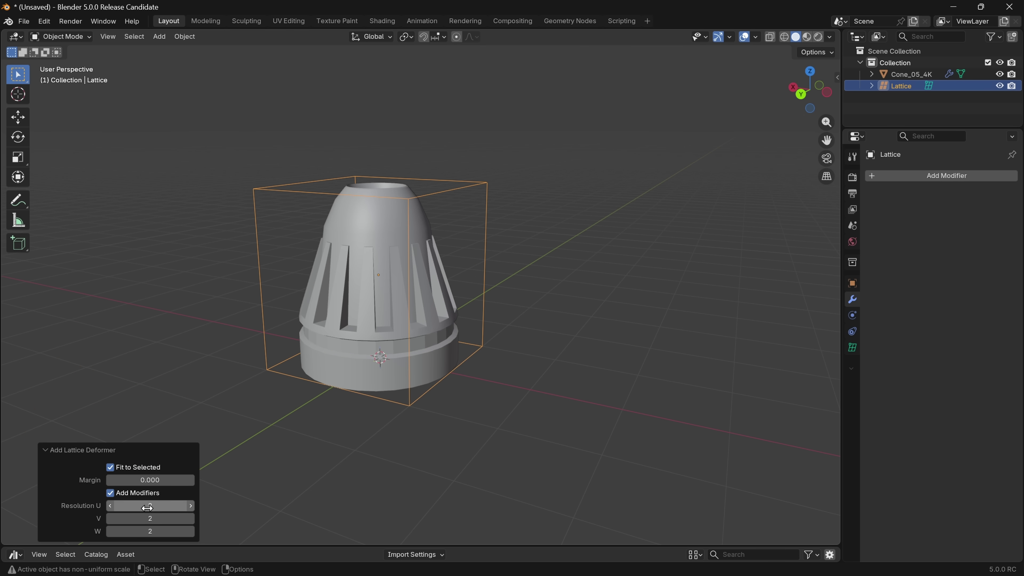
pyautogui.click(148, 518)
pyautogui.press('Return')
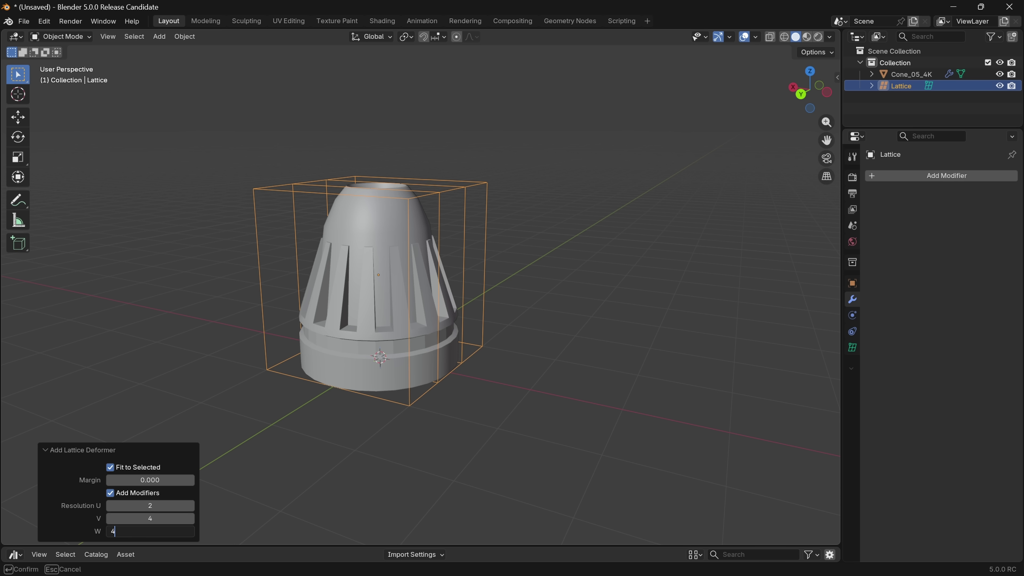
pyautogui.press('Return')
pyautogui.moveTo(289, 492); pyautogui.dragTo(516, 278, button='middle')
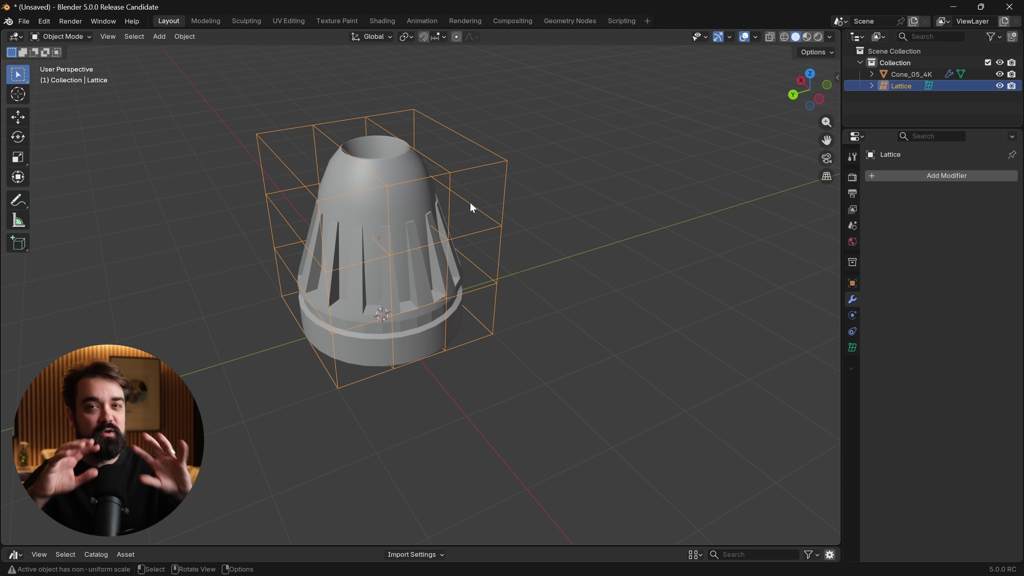
# Step: Put the lattice in Edit Mode with X-Ray on and select its lower points
pyautogui.hotkey('ctrl', 'p')
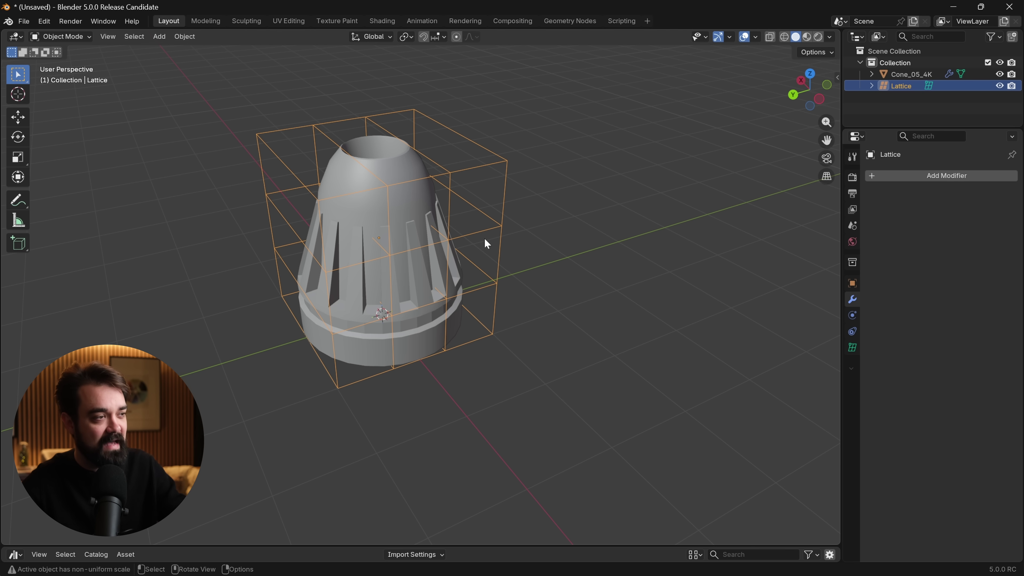
pyautogui.hotkey('ctrl', 'Tab')
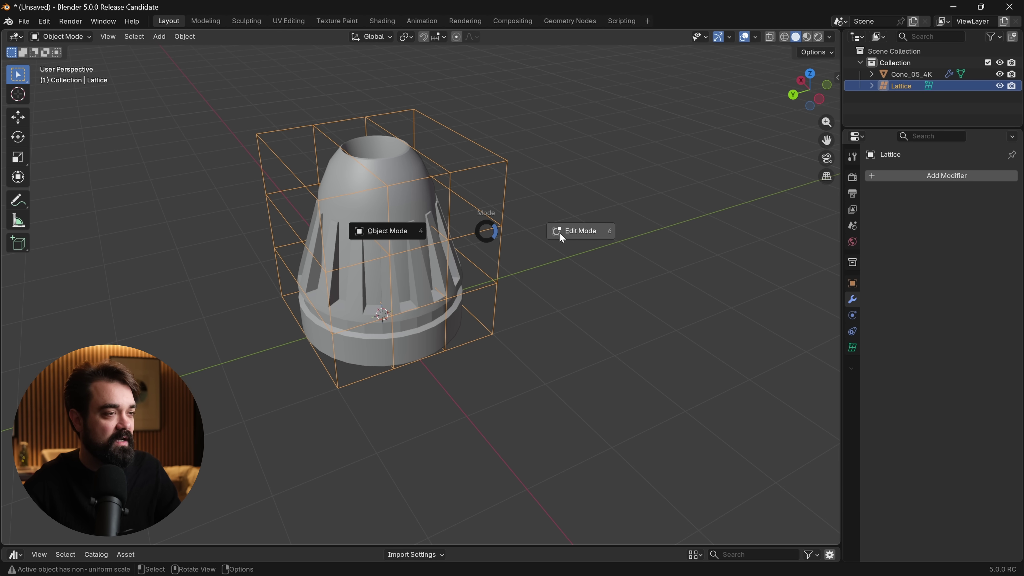
pyautogui.click(565, 238)
pyautogui.moveTo(564, 238); pyautogui.dragTo(534, 232, button='middle')
pyautogui.hotkey('alt', 'z')
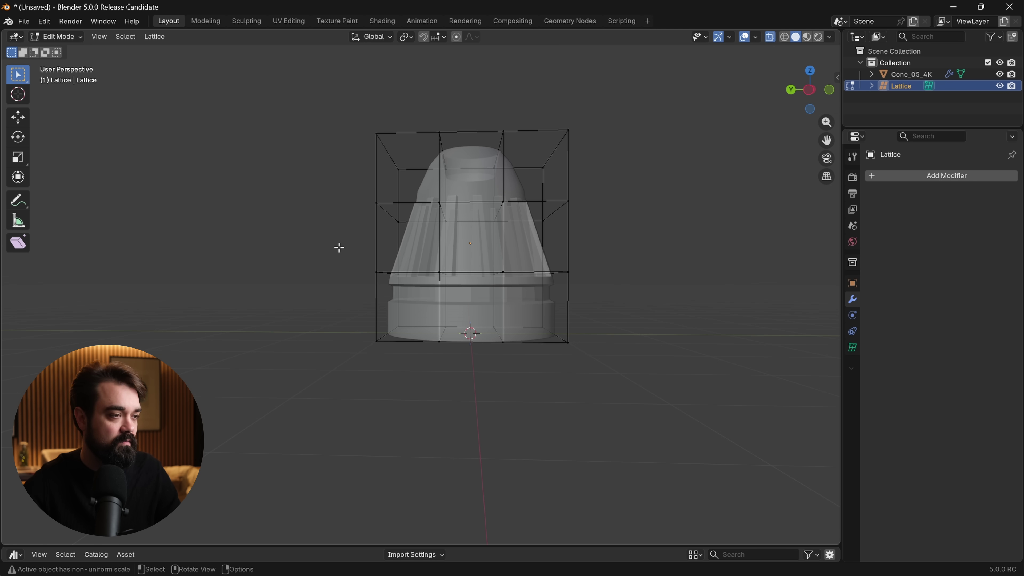
pyautogui.moveTo(340, 248); pyautogui.dragTo(520, 340)
pyautogui.moveTo(521, 338); pyautogui.dragTo(542, 385, button='middle')
# Step: Twist the selected lower lattice points with two rotations around the Z axis
pyautogui.press('r')
pyautogui.press('z')
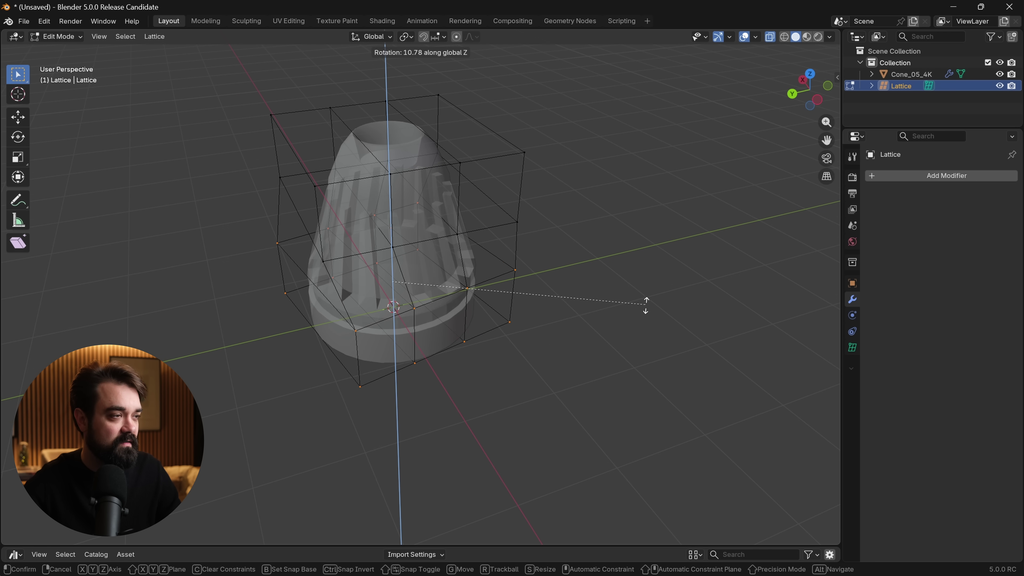
pyautogui.keyDown('alt'); pyautogui.moveTo(644, 309); pyautogui.dragTo(525, 371, button='middle'); pyautogui.keyUp('alt')
pyautogui.click(598, 283)
pyautogui.press('r')
pyautogui.press('z')
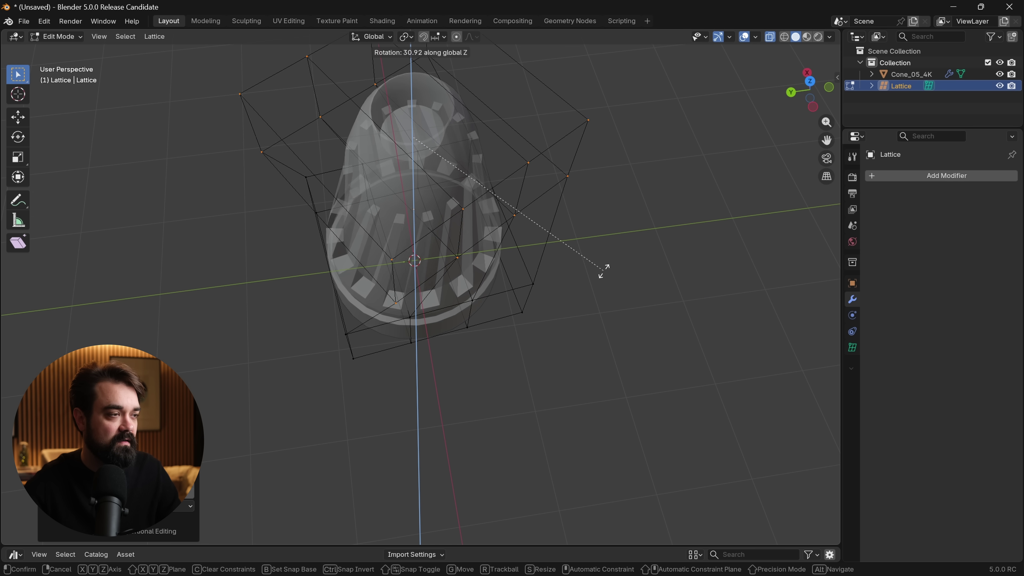
pyautogui.click(605, 252)
pyautogui.moveTo(605, 251); pyautogui.dragTo(473, 292, button='middle')
# Step: Return the lattice to Object Mode, deselect it and turn X-Ray off to view the twisted cone
pyautogui.hotkey('ctrl', 'Tab')
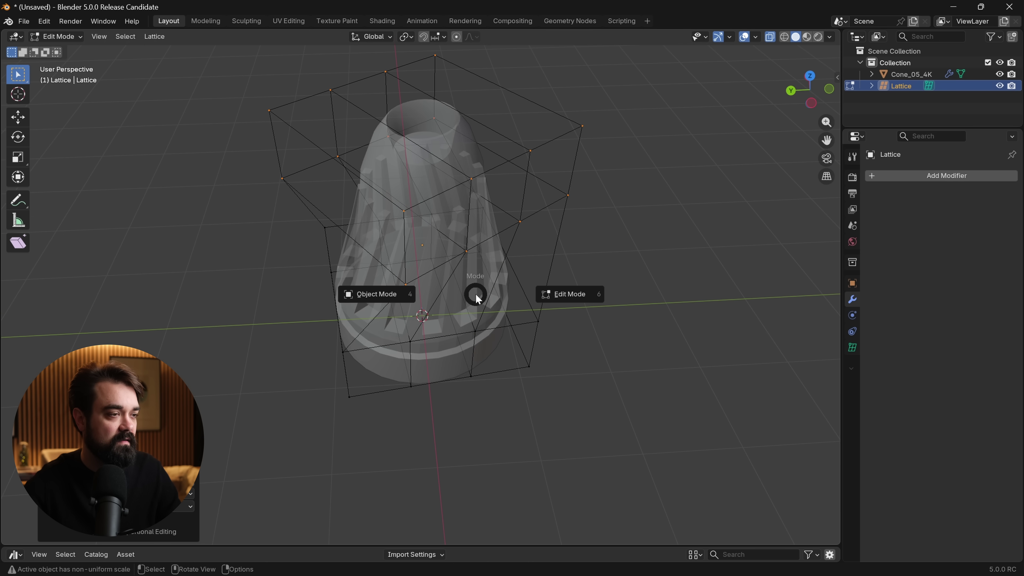
pyautogui.click(385, 294)
pyautogui.moveTo(386, 295); pyautogui.dragTo(514, 338, button='middle')
pyautogui.click(553, 377)
pyautogui.hotkey('alt', 'z')
pyautogui.moveTo(553, 372); pyautogui.dragTo(353, 371, button='middle')
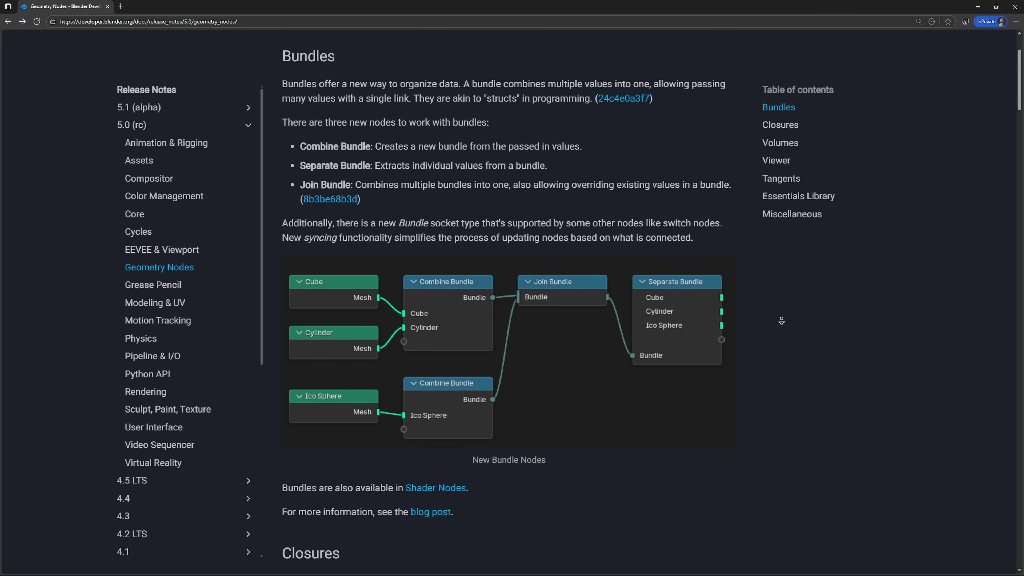
# Step: Scroll the 5.0 Geometry Nodes release notes from Bundles down to Closures
pyautogui.scroll(-3, 781, 321)
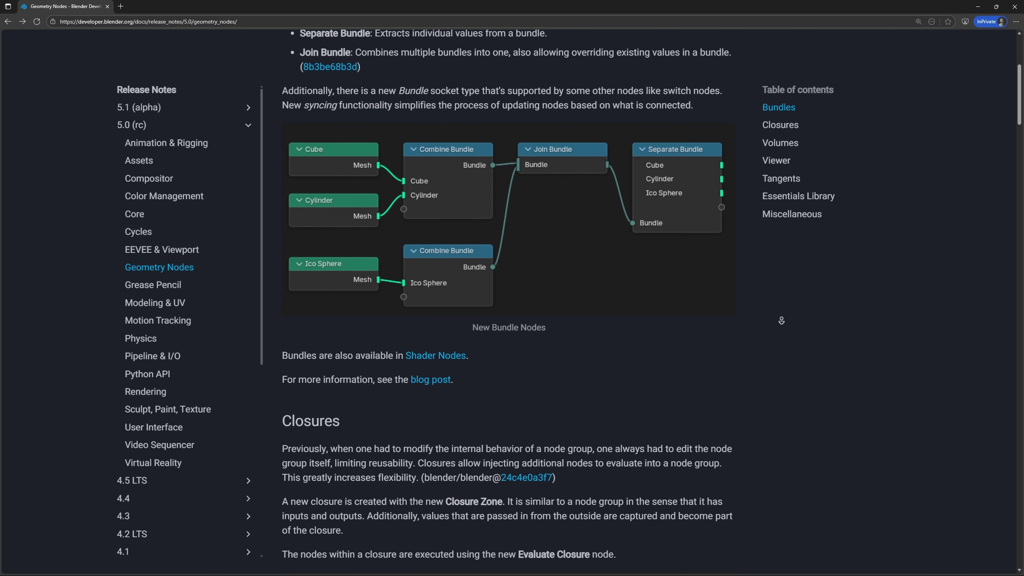
pyautogui.scroll(-3, 781, 321)
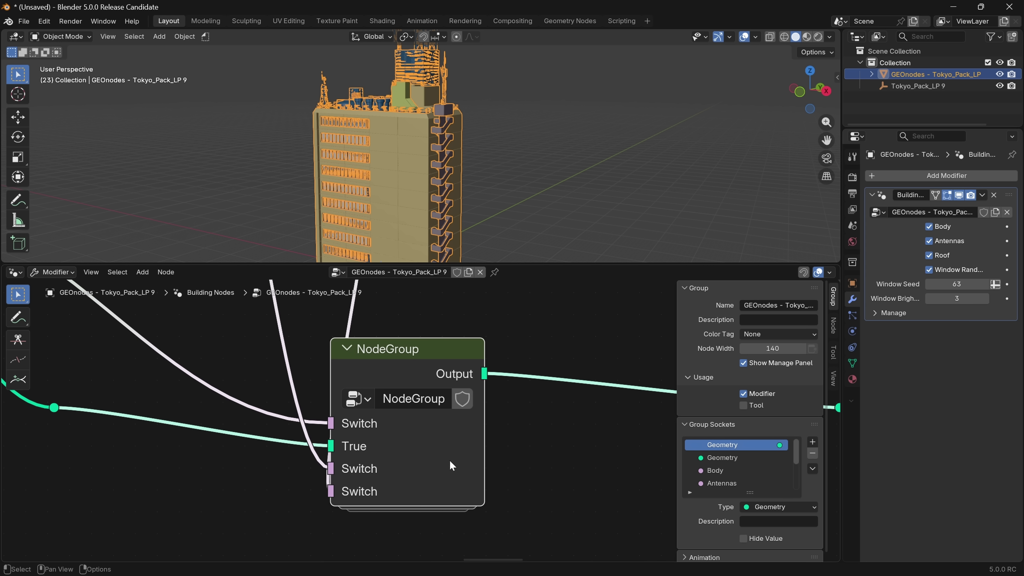
# Step: Enter the NodeGroup to reveal its Switch and Replace Material nodes, exit, then re-enter it
pyautogui.press('Tab')
pyautogui.scroll(-4, 439, 468)
pyautogui.press('Tab')
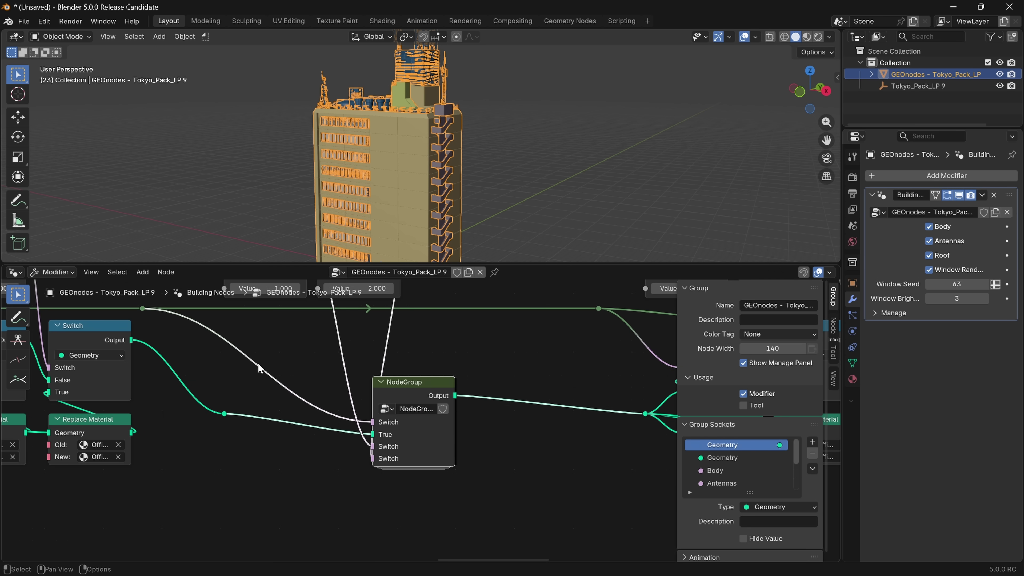
pyautogui.press('Tab')
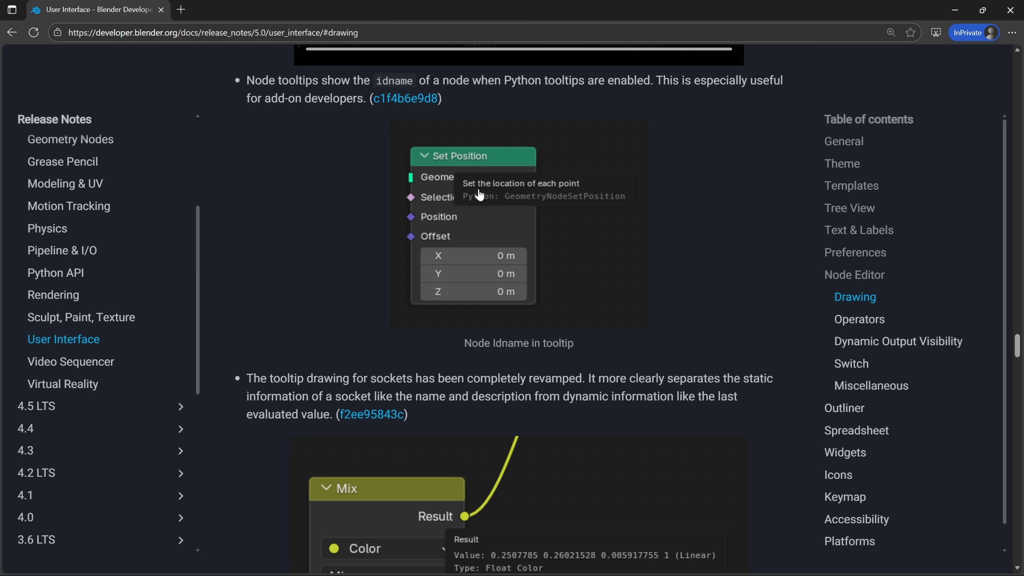
# Step: Scroll down the User Interface release notes page
pyautogui.scroll(-5, 566, 293)
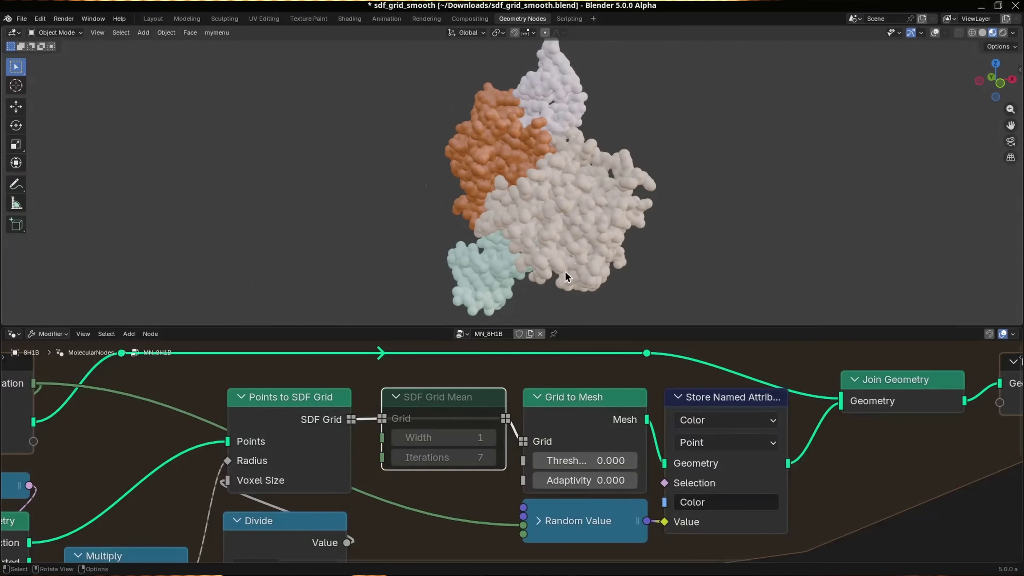
# Step: Unmute the SDF Grid Mean node and raise its Width to 2
pyautogui.press('m')
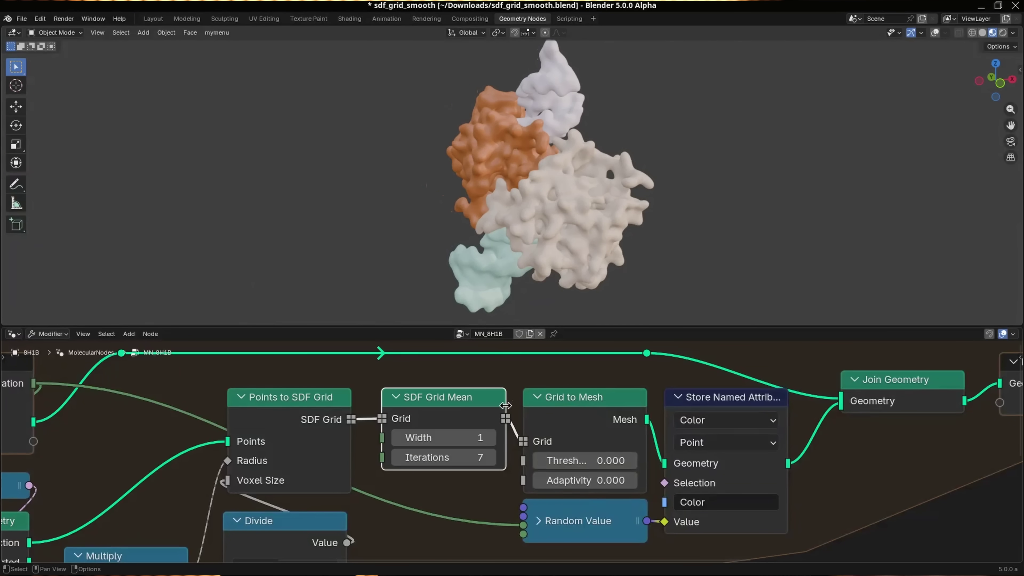
pyautogui.click(489, 438)
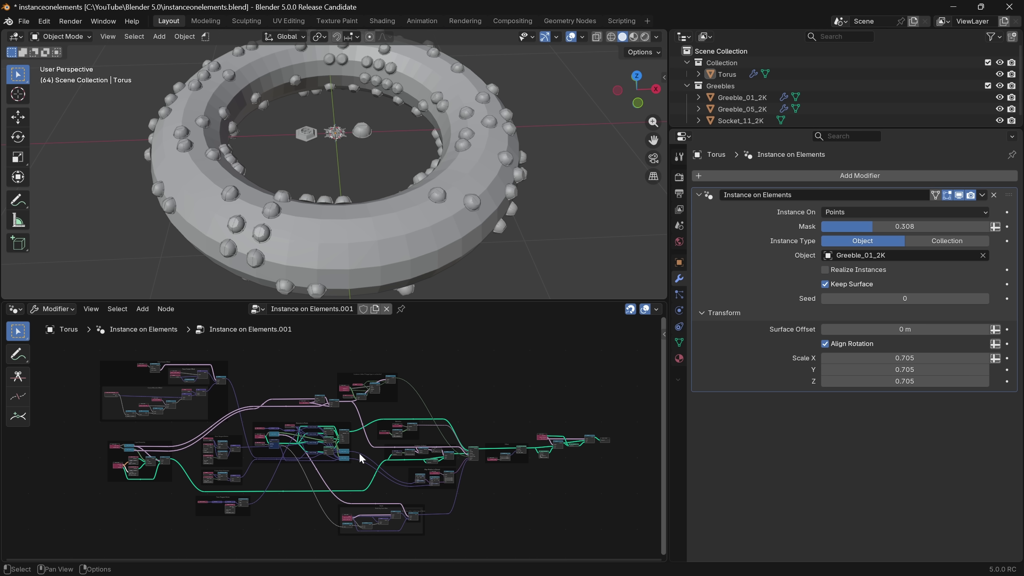
# Step: Pan across the Torus's Instance on Elements node tree
pyautogui.moveTo(416, 464); pyautogui.dragTo(402, 465, button='middle')
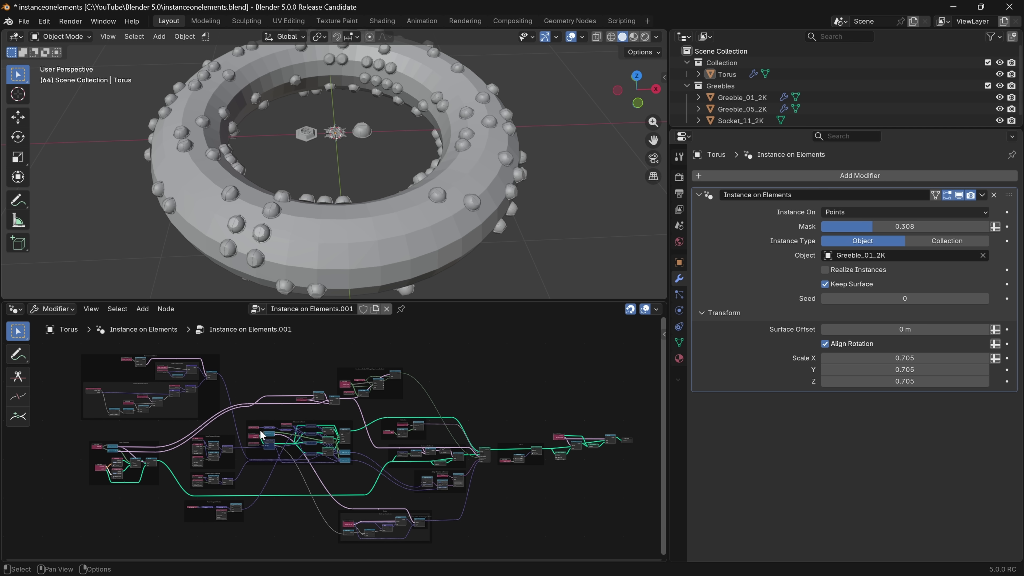